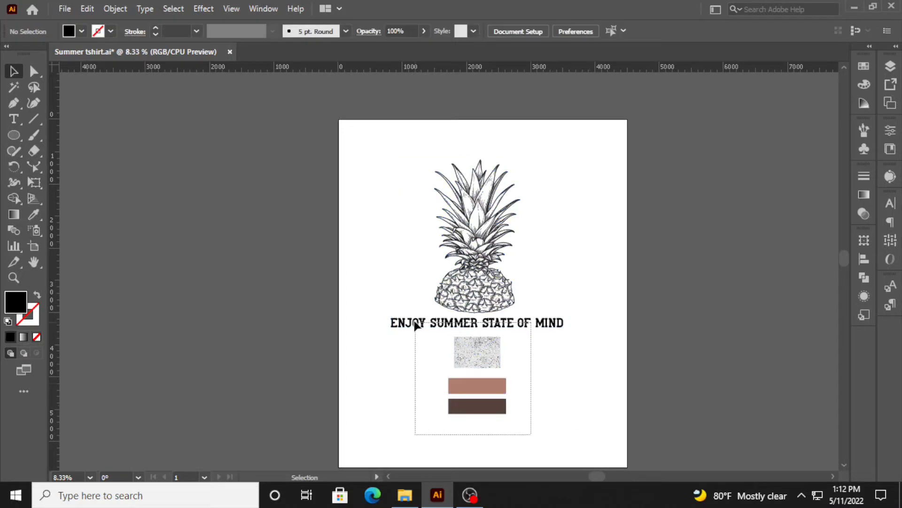
# Move the slogan, texture and colour swatches off the artboard and centre the pineapple vertically on the artboard
pyautogui.moveTo(477, 323); pyautogui.dragTo(229, 265)
pyautogui.click(499, 310)
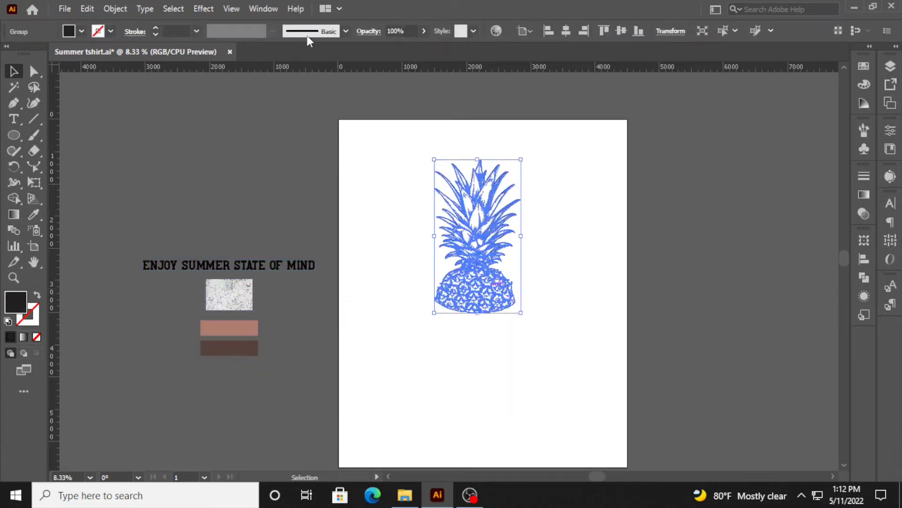
pyautogui.click(622, 32)
pyautogui.scroll(-1, 564, 281)
pyautogui.scroll(1, 540, 282)
pyautogui.click(565, 345)
pyautogui.scroll(1, 565, 345)
pyautogui.scroll(-1, 474, 345)
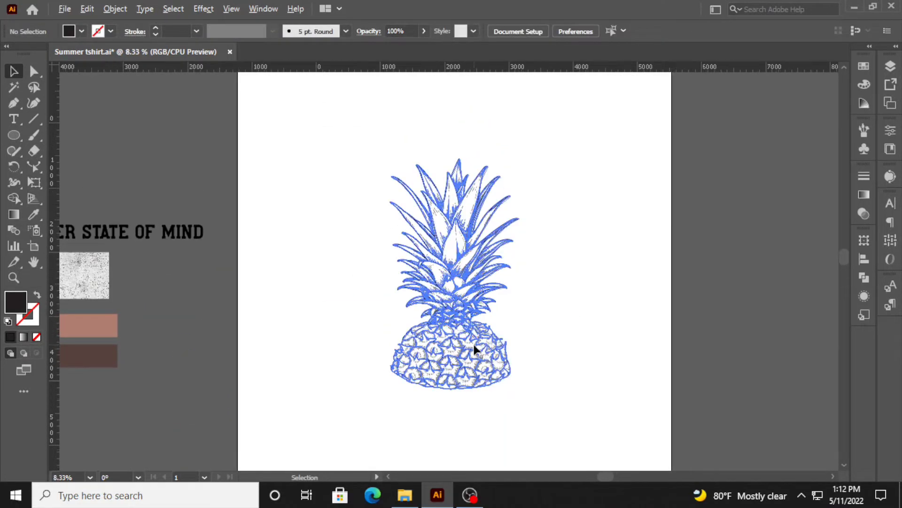
# Recolour the pineapple artwork with the light brown of the upper swatch, sampled with the Eyedropper
pyautogui.click(488, 366)
pyautogui.click(33, 215)
pyautogui.click(210, 326)
pyautogui.click(15, 72)
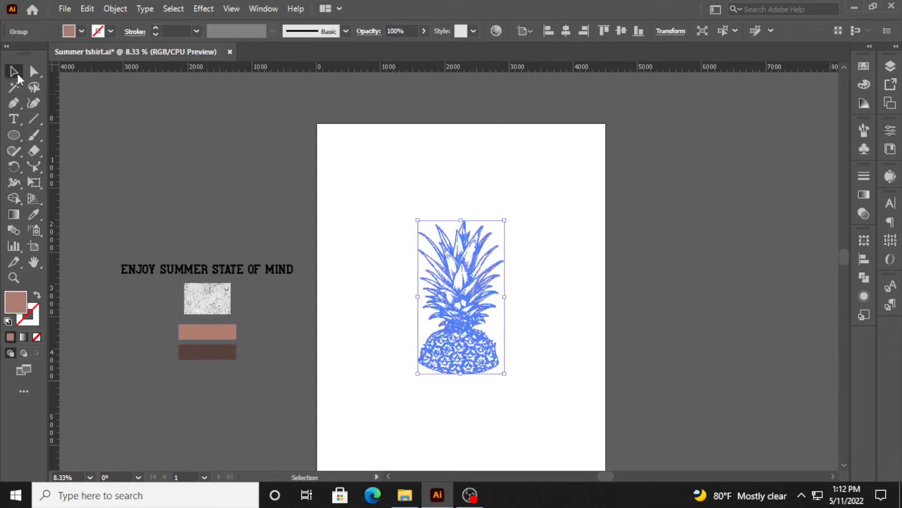
pyautogui.click(528, 414)
pyautogui.scroll(1, 492, 401)
pyautogui.scroll(-1, 571, 352)
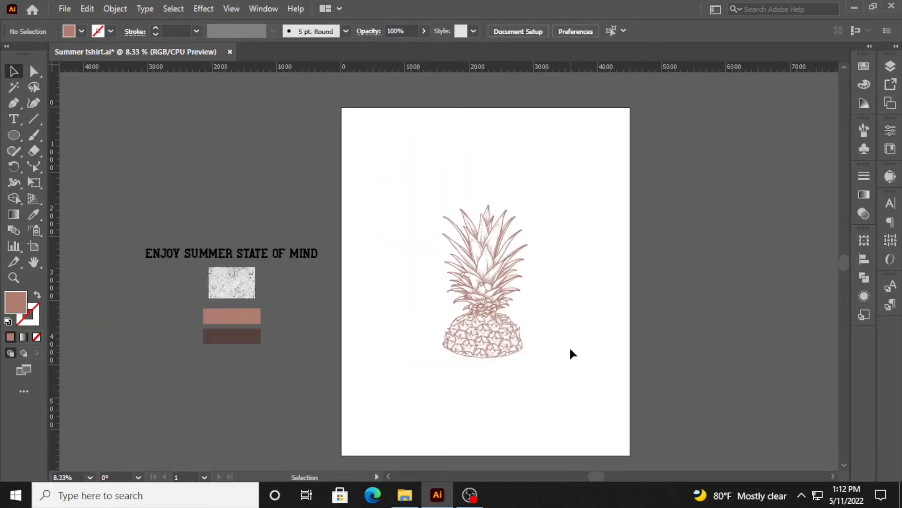
# Draw a rectangle framing the whole pineapple and swap its fill and stroke so only a light brown outline remains
pyautogui.moveTo(571, 349); pyautogui.dragTo(535, 344)
pyautogui.moveTo(16, 136); pyautogui.dragTo(52, 133)
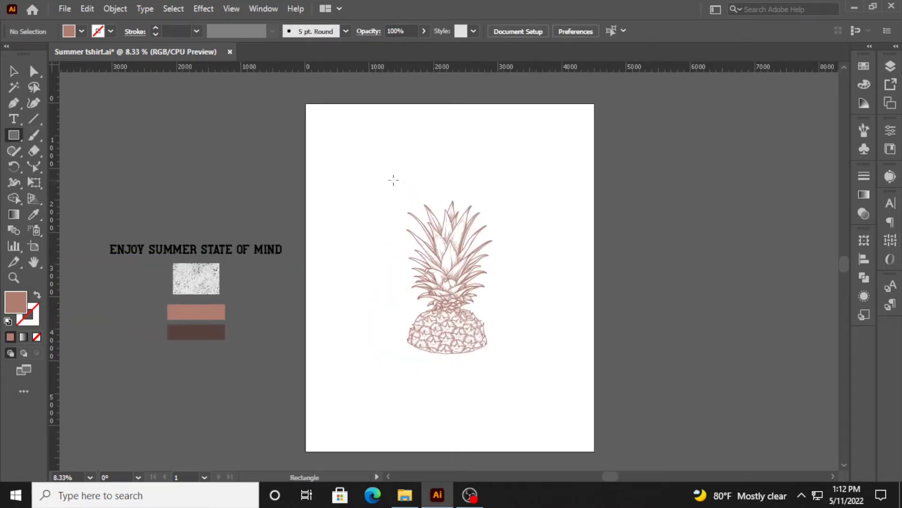
pyautogui.moveTo(392, 180)
pyautogui.mouseDown()
pyautogui.moveTo(514, 358)
pyautogui.moveTo(503, 369)
pyautogui.mouseUp()
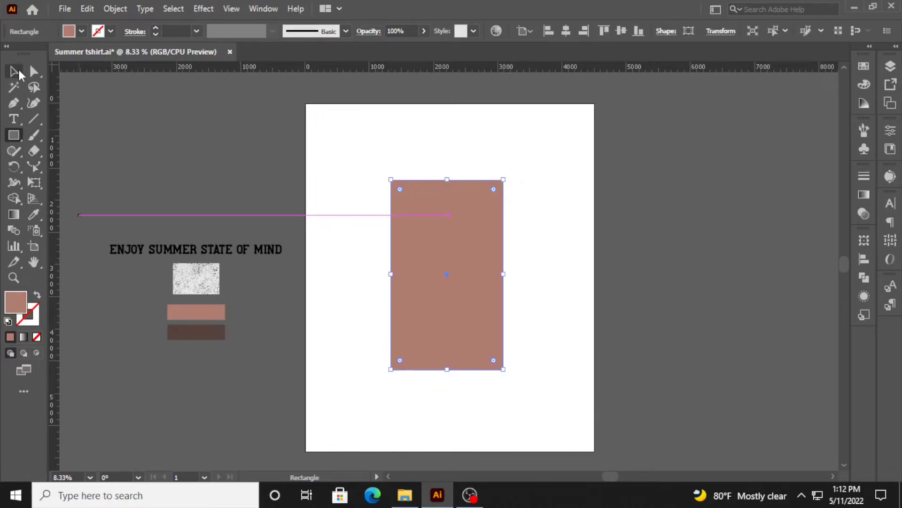
pyautogui.click(15, 72)
pyautogui.click(37, 295)
# Remove the rectangle's bottom edge with Direct Selection, leaving an open path around the pineapple
pyautogui.click(34, 72)
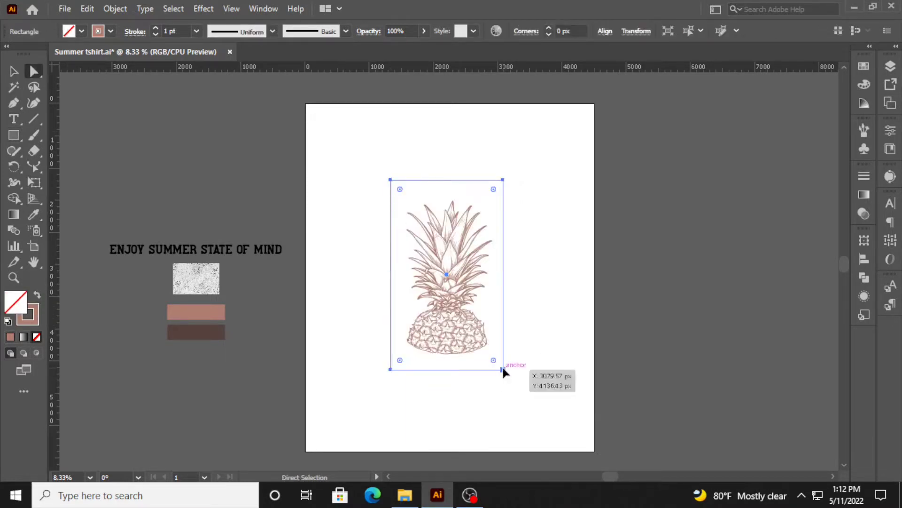
pyautogui.click(503, 369)
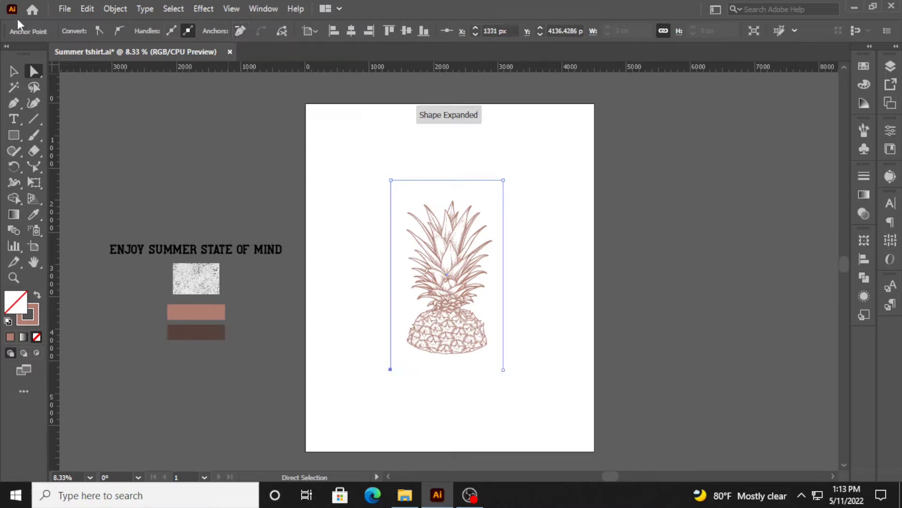
pyautogui.click(14, 71)
# Round the open path's two top corners fully to form an arch over the pineapple
pyautogui.moveTo(348, 157); pyautogui.dragTo(530, 194)
pyautogui.click(34, 71)
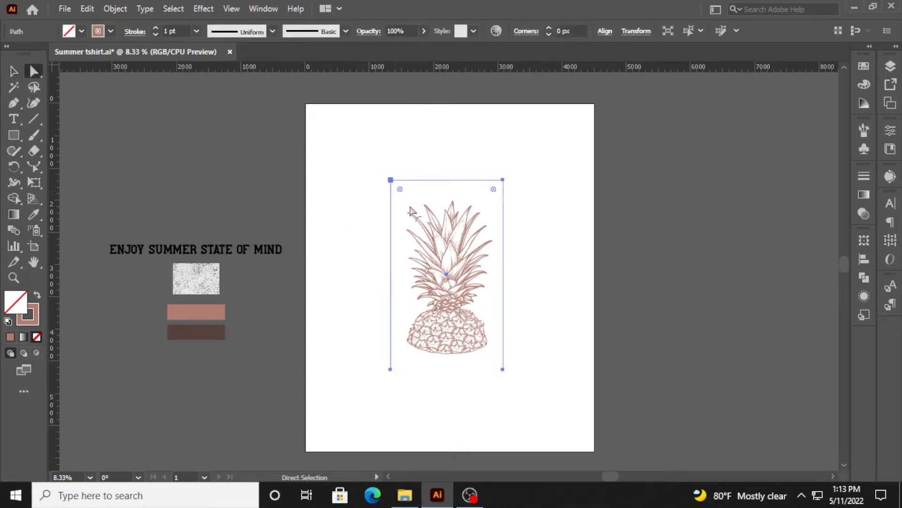
pyautogui.moveTo(410, 207); pyautogui.dragTo(580, 442)
pyautogui.click(14, 71)
pyautogui.click(203, 128)
pyautogui.click(441, 181)
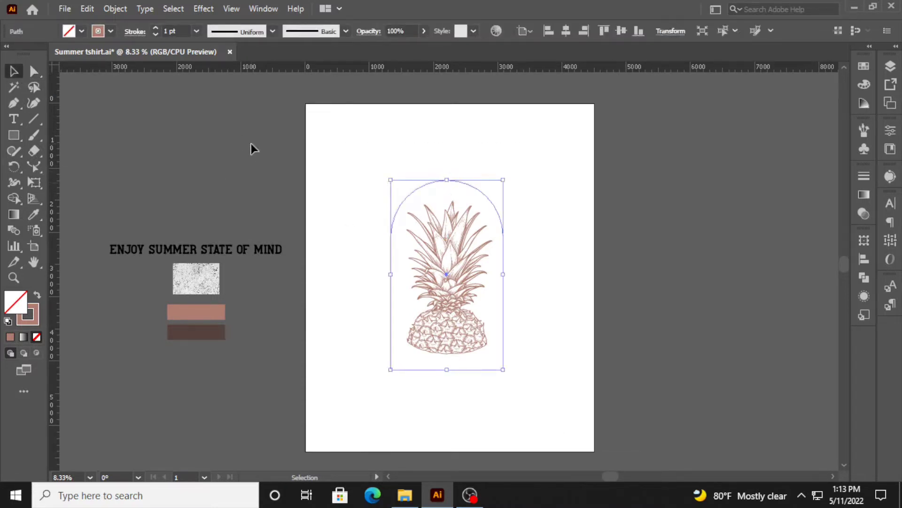
pyautogui.click(251, 144)
# Place the text "ENJOU ENJOY ENJOY" along the arch path and centre-align it
pyautogui.click(15, 119)
pyautogui.click(390, 368)
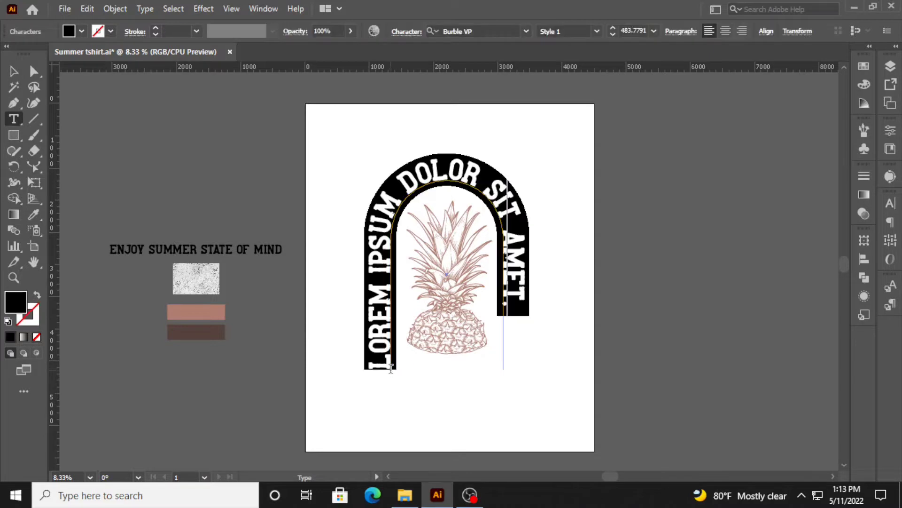
pyautogui.press('BackSpace')
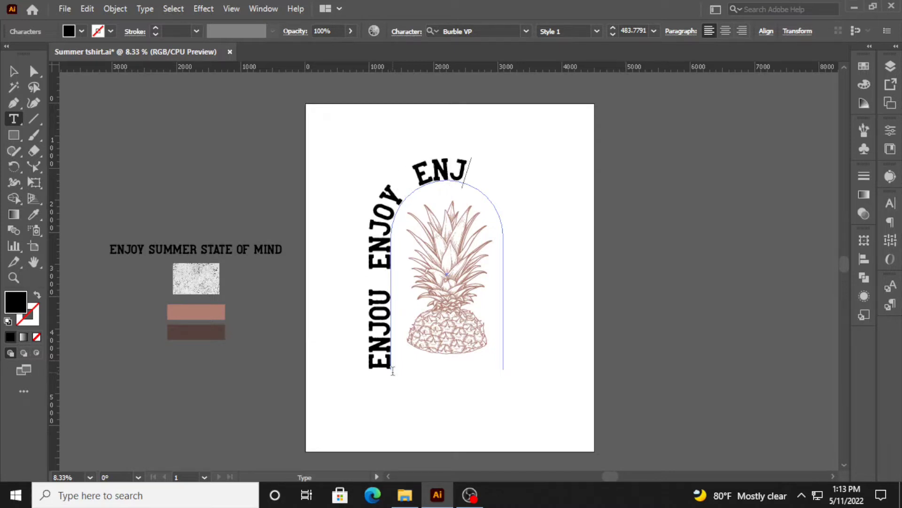
pyautogui.hotkey('ctrl', 'a')
pyautogui.click(718, 35)
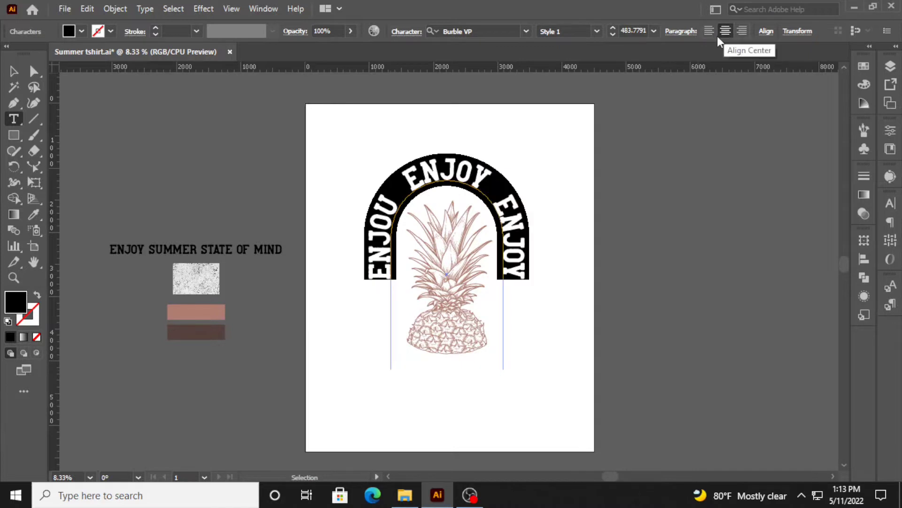
# Set the arched text's tracking to 75 and reduce its font size to 350 pt
pyautogui.click(893, 206)
pyautogui.click(866, 273)
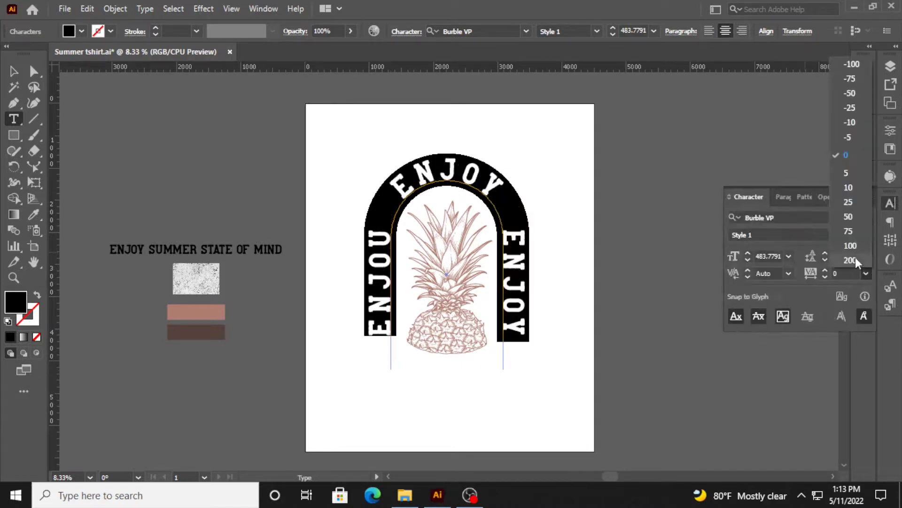
pyautogui.click(850, 229)
pyautogui.click(774, 255)
pyautogui.press('Down')
pyautogui.press('Down')
pyautogui.press('Down')
pyautogui.press('Down')
pyautogui.press('Down')
pyautogui.press('Down')
pyautogui.press('Down')
pyautogui.press('Down')
pyautogui.press('Down')
pyautogui.press('Down')
pyautogui.press('Down')
pyautogui.press('Down')
pyautogui.press('Down')
pyautogui.press('Down')
pyautogui.press('Down')
pyautogui.press('Down')
pyautogui.press('Down')
pyautogui.press('Down')
pyautogui.press('Down')
pyautogui.press('Down')
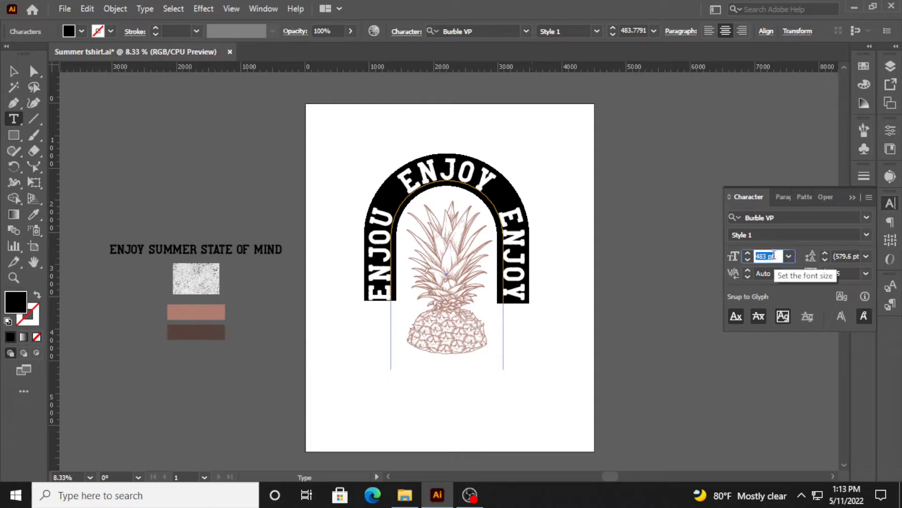
pyautogui.press('Down')
pyautogui.press('Down')
pyautogui.press('Down')
pyautogui.press('Down')
pyautogui.press('Down')
pyautogui.press('Down')
pyautogui.press('Down')
pyautogui.press('Down')
pyautogui.press('Down')
pyautogui.press('Down')
pyautogui.press('Down')
pyautogui.press('Down')
pyautogui.press('Down')
pyautogui.press('Down')
pyautogui.press('Down')
pyautogui.press('Down')
pyautogui.press('Down')
pyautogui.press('Down')
pyautogui.press('Down')
pyautogui.press('Down')
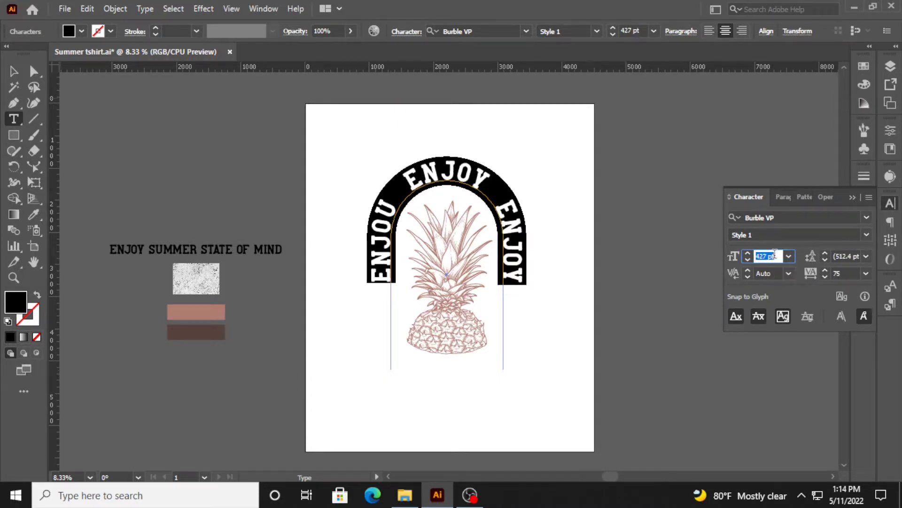
pyautogui.press('Down')
pyautogui.press('Down')
pyautogui.press('Down')
pyautogui.press('Down')
pyautogui.press('Down')
pyautogui.press('Down')
pyautogui.press('Down')
pyautogui.press('Down')
pyautogui.press('Down')
pyautogui.press('Down')
pyautogui.press('Down')
pyautogui.press('Down')
pyautogui.press('Down')
pyautogui.press('Down')
pyautogui.press('Down')
pyautogui.press('Down')
pyautogui.press('Down')
pyautogui.press('Down')
pyautogui.press('Down')
pyautogui.press('Down')
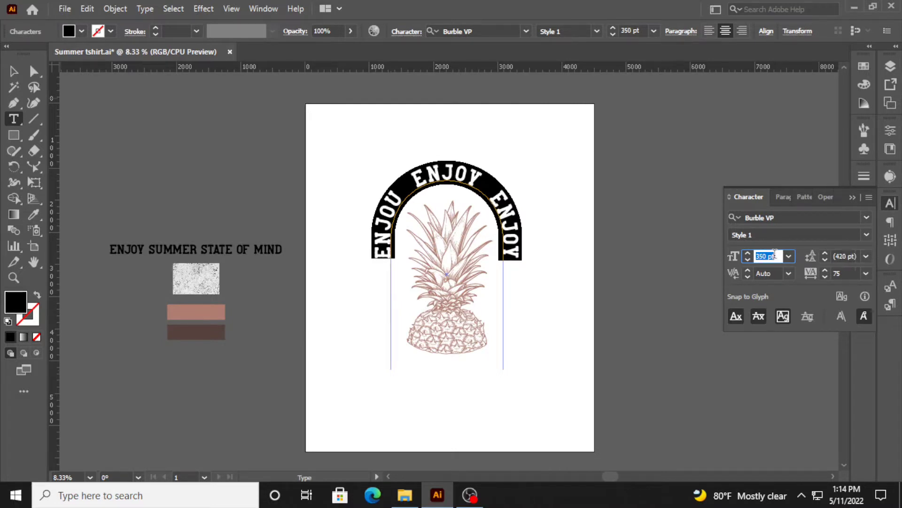
# Set the arched text's font size to 380 pt and its tracking to 200
pyautogui.click(865, 273)
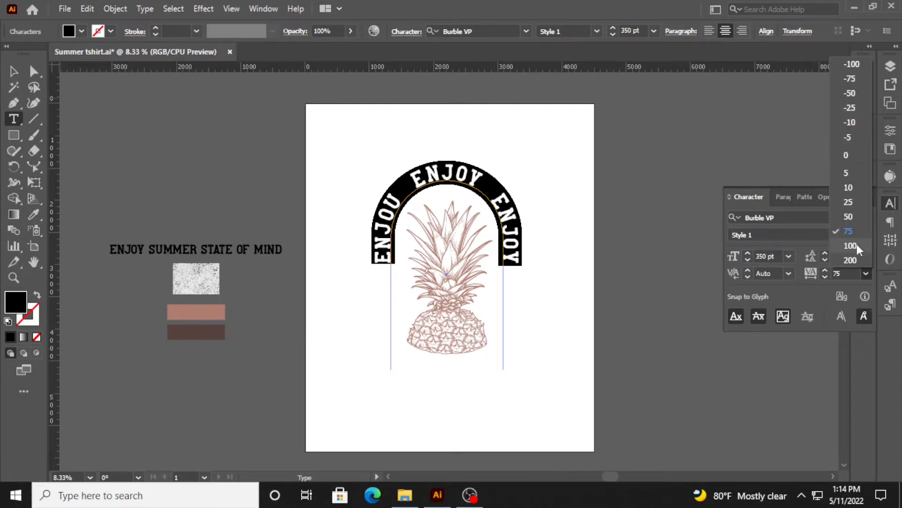
pyautogui.click(856, 245)
pyautogui.click(779, 255)
pyautogui.press('Up')
pyautogui.press('Up')
pyautogui.press('Up')
pyautogui.press('Up')
pyautogui.press('Up')
pyautogui.press('Up')
pyautogui.press('Up')
pyautogui.press('Up')
pyautogui.press('Up')
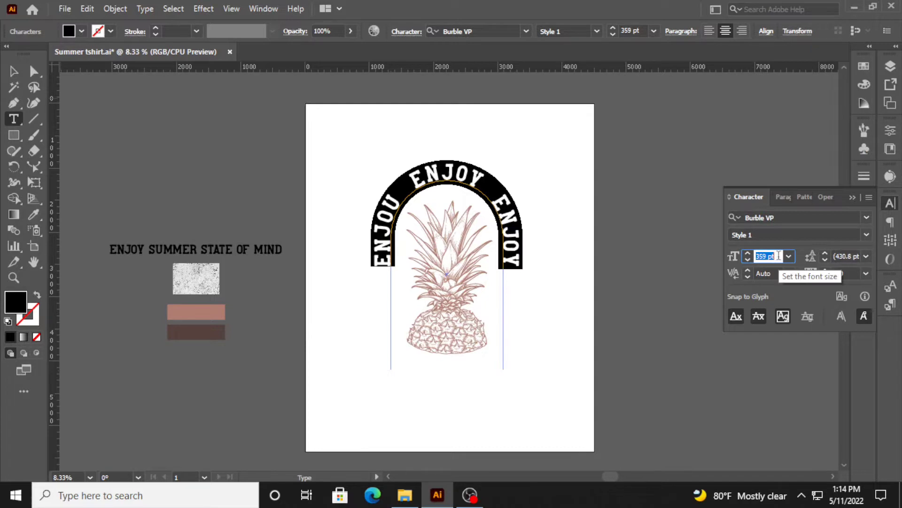
pyautogui.press('Up')
pyautogui.press('Up')
pyautogui.press('Up')
pyautogui.press('Up')
pyautogui.press('Up')
pyautogui.press('Up')
pyautogui.press('Up')
pyautogui.press('Up')
pyautogui.press('Up')
pyautogui.press('Up')
pyautogui.press('Up')
pyautogui.press('Up')
pyautogui.press('Up')
pyautogui.press('Up')
pyautogui.press('Up')
pyautogui.press('Up')
pyautogui.press('Up')
pyautogui.press('Up')
pyautogui.press('Up')
pyautogui.press('Up')
pyautogui.click(866, 273)
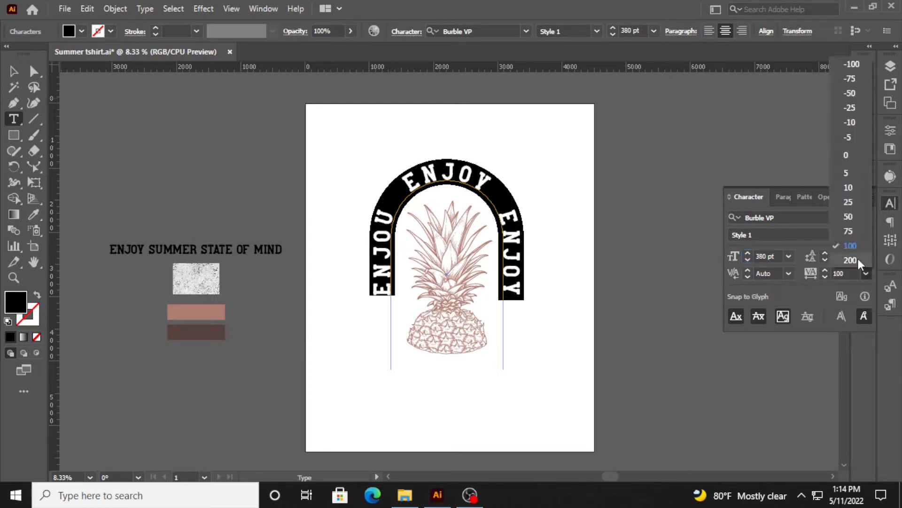
pyautogui.click(850, 260)
pyautogui.keyDown('ctrl'); pyautogui.click(513, 295); pyautogui.keyUp('ctrl')
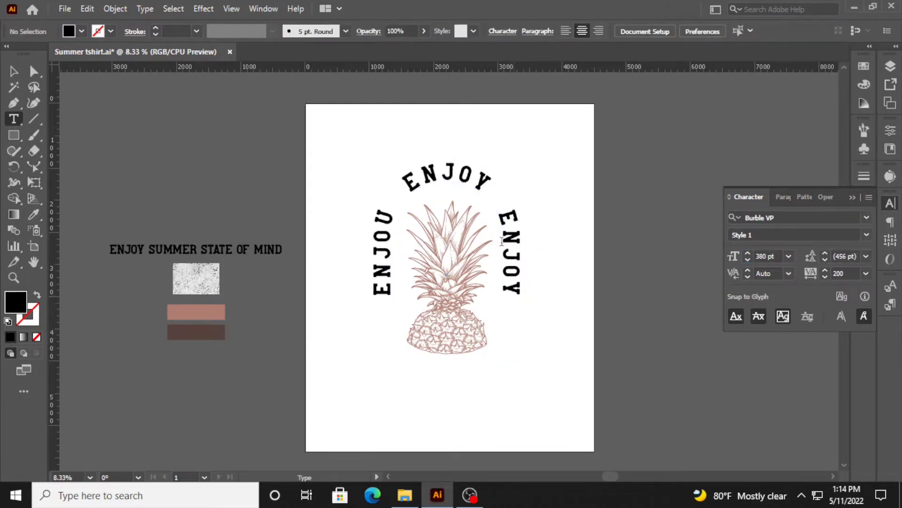
# Convert the arched text to outlines and centre it horizontally on the artboard
pyautogui.click(502, 241)
pyautogui.hotkey('ctrl', 'a')
pyautogui.click(13, 72)
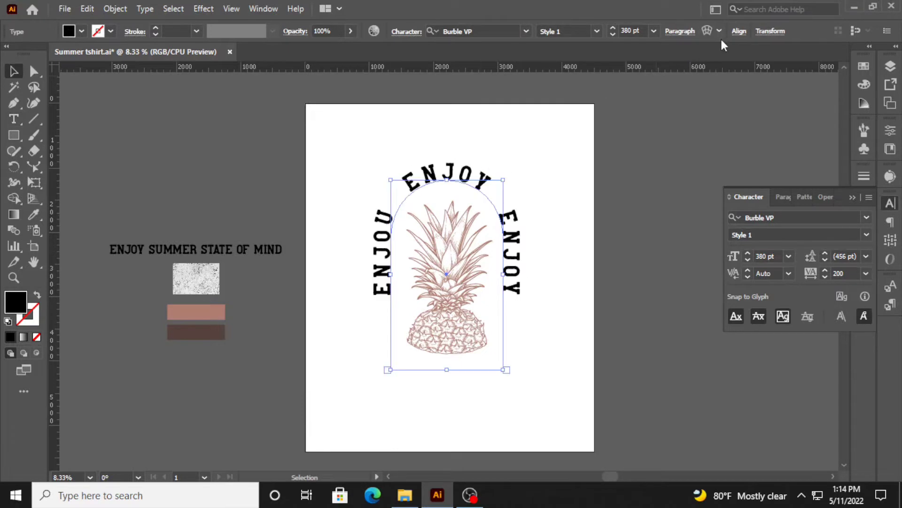
pyautogui.rightClick(480, 186)
pyautogui.click(534, 294)
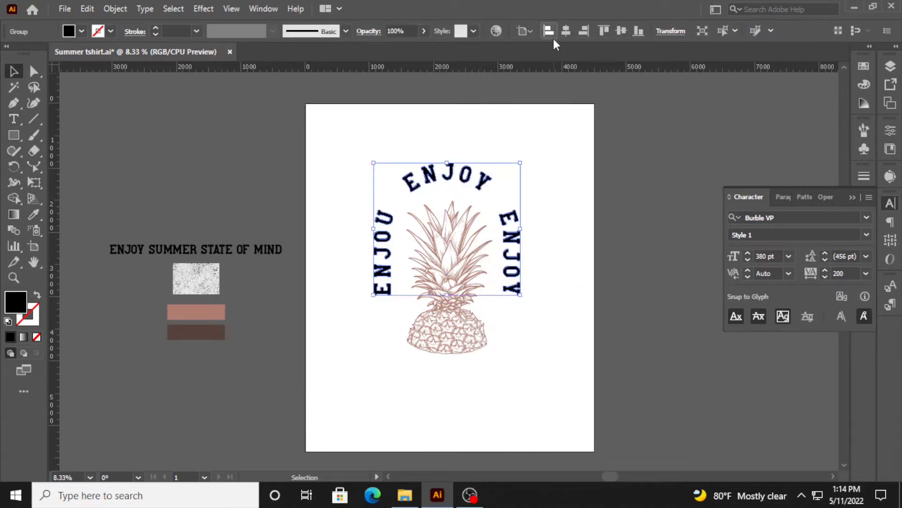
pyautogui.click(469, 246)
pyautogui.click(514, 211)
pyautogui.click(564, 224)
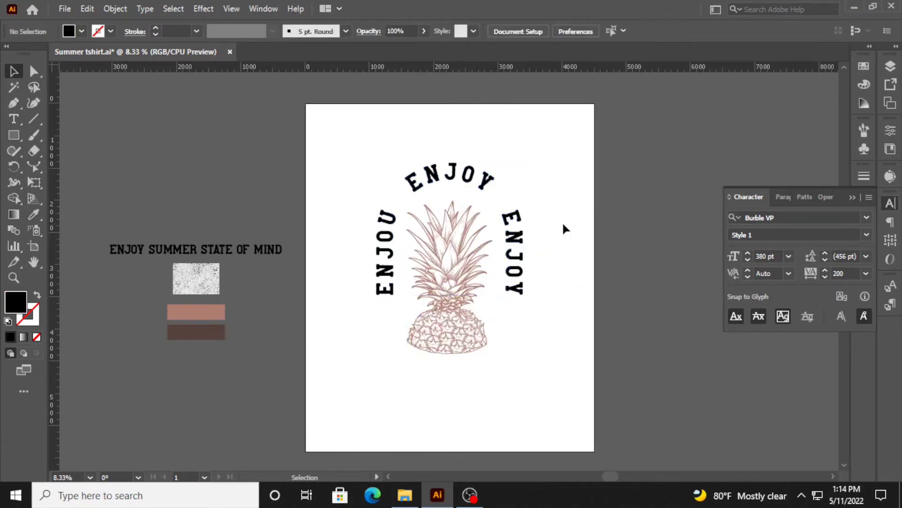
# Draw a small black circle in the gap between the arch's first two words and copy it to the other gap
pyautogui.rightClick(14, 136)
pyautogui.click(76, 169)
pyautogui.scroll(3, 410, 201)
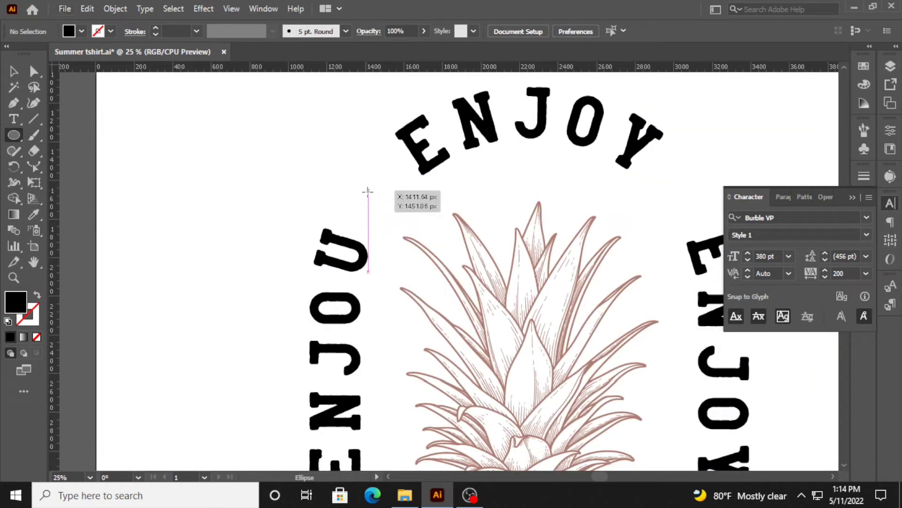
pyautogui.moveTo(374, 202); pyautogui.dragTo(686, 195)
pyautogui.scroll(-2, 429, 149)
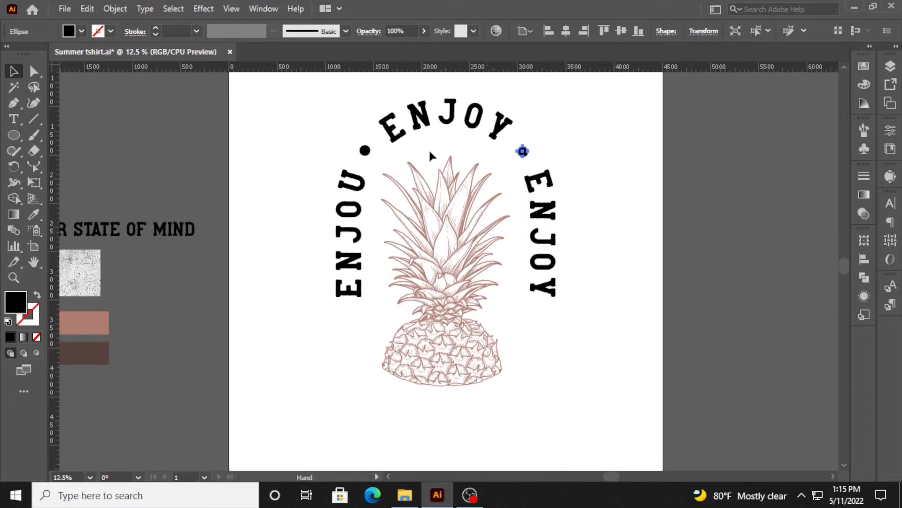
# Adjust the two dots so that each sits in the gap between neighbouring words of the arch
pyautogui.keyDown('shift'); pyautogui.click(365, 150); pyautogui.keyUp('shift')
pyautogui.scroll(4, 362, 150)
pyautogui.click(382, 175)
pyautogui.click(376, 167)
pyautogui.moveTo(374, 176); pyautogui.dragTo(688, 191)
pyautogui.scroll(-2, 370, 221)
pyautogui.click(690, 199)
pyautogui.press('Delete')
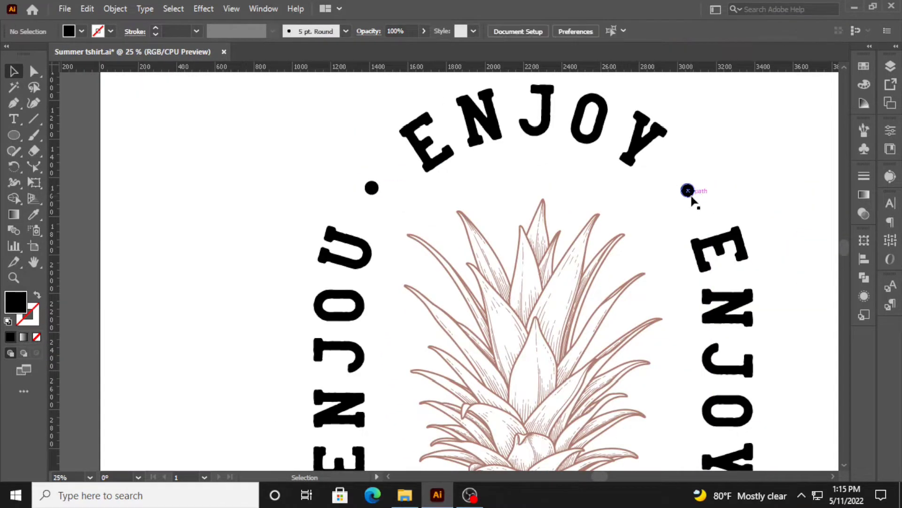
# Recolour the arched ENJOY lettering and both dots with the dark brown swatch
pyautogui.scroll(-3, 385, 80)
pyautogui.moveTo(321, 117); pyautogui.dragTo(548, 275)
pyautogui.keyDown('shift'); pyautogui.click(421, 322); pyautogui.keyUp('shift')
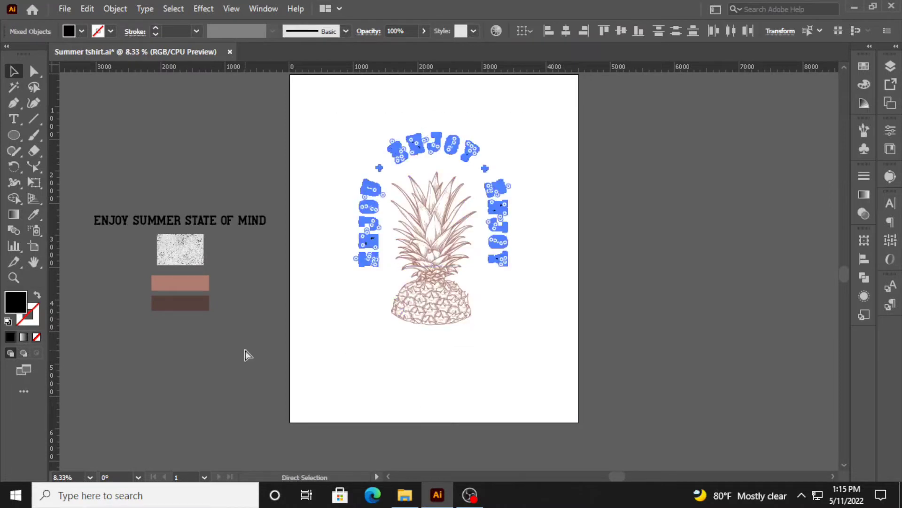
pyautogui.press('i')
pyautogui.click(186, 303)
pyautogui.press('v')
# Centre the arched lettering, dots and pineapple horizontally
pyautogui.moveTo(329, 116); pyautogui.dragTo(512, 334)
pyautogui.click(565, 32)
pyautogui.click(552, 270)
pyautogui.scroll(-1, 553, 275)
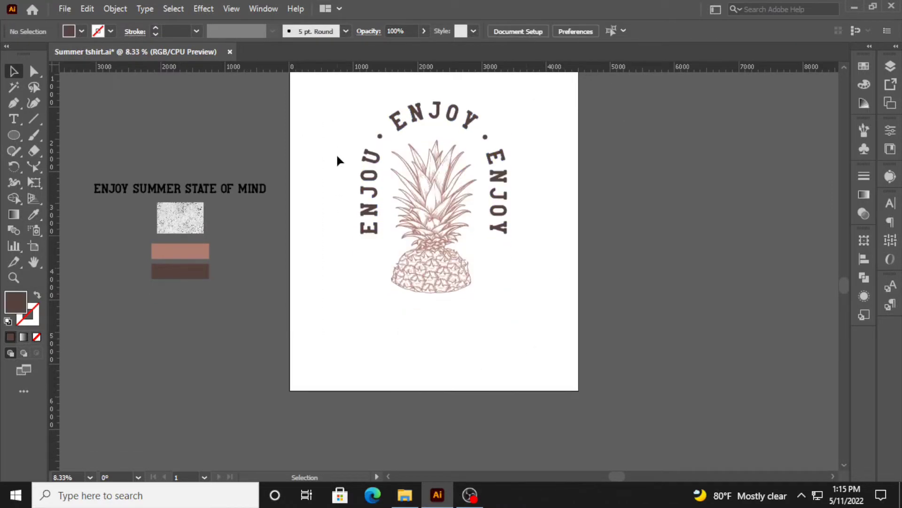
# Copy the word SUMMER from the reference text line and paste it as separate text on the artboard
pyautogui.press('t')
pyautogui.click(134, 187)
pyautogui.doubleClick(135, 188)
pyautogui.hotkey('ctrl', 'c')
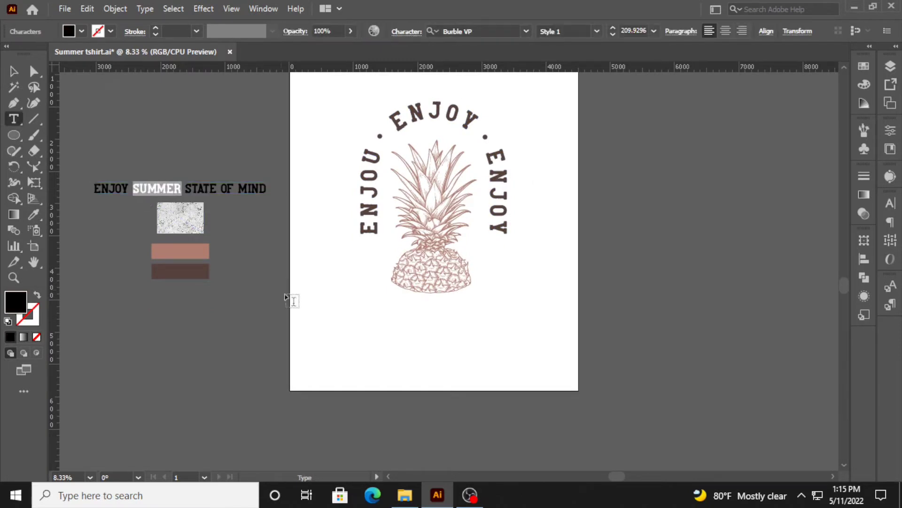
pyautogui.keyDown('ctrl'); pyautogui.click(382, 339); pyautogui.keyUp('ctrl')
pyautogui.hotkey('ctrl', 'v')
# Enlarge SUMMER proportionally to about 581 pt and place it directly beneath the pineapple
pyautogui.click(14, 71)
pyautogui.keyDown('shift'); pyautogui.moveTo(470, 278); pyautogui.dragTo(545, 333); pyautogui.keyUp('shift')
pyautogui.moveTo(494, 286); pyautogui.dragTo(451, 316)
pyautogui.keyDown('alt'); pyautogui.scroll(3, 457, 341); pyautogui.keyUp('alt')
pyautogui.scroll(2, 456, 342)
pyautogui.keyDown('alt'); pyautogui.scroll(-1, 456, 341); pyautogui.keyUp('alt')
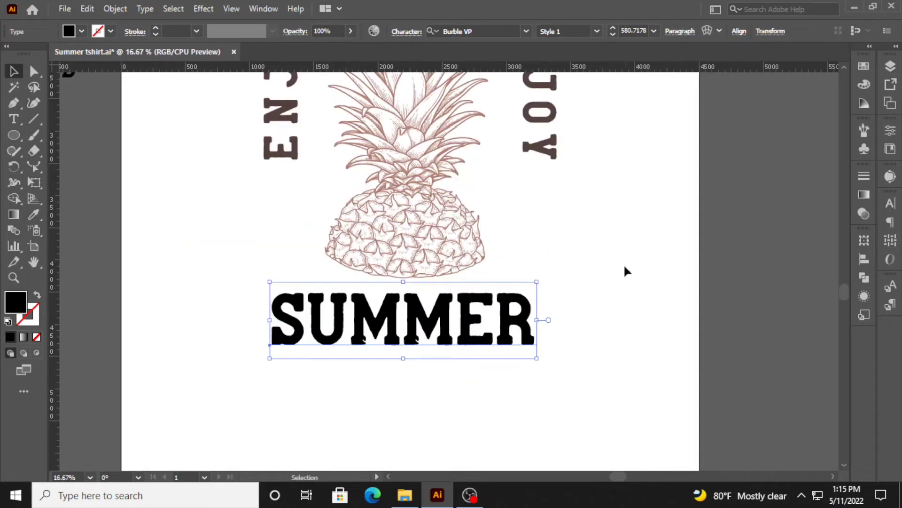
pyautogui.click(624, 264)
pyautogui.rightClick(553, 225)
pyautogui.click(651, 320)
pyautogui.rightClick(571, 220)
pyautogui.click(625, 314)
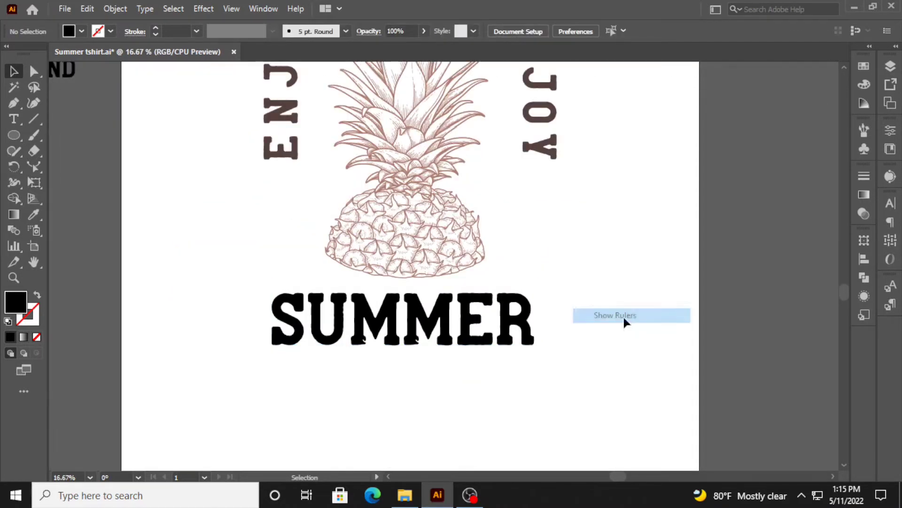
# Place vertical guides along the left and right outer edges of the arched lettering
pyautogui.click(298, 151)
pyautogui.keyDown('alt'); pyautogui.scroll(-2, 282, 151); pyautogui.keyUp('alt')
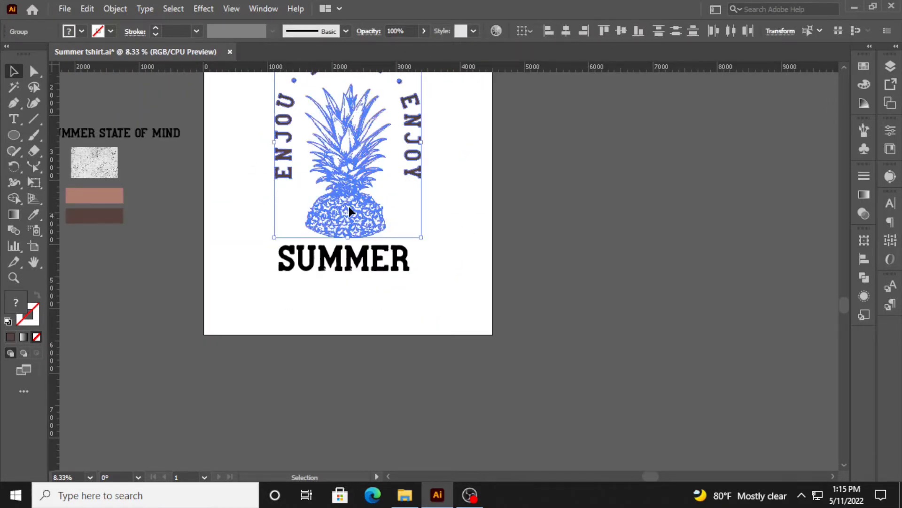
pyautogui.scroll(2, 349, 206)
pyautogui.rightClick(336, 216)
pyautogui.click(390, 316)
pyautogui.moveTo(239, 215); pyautogui.dragTo(311, 255)
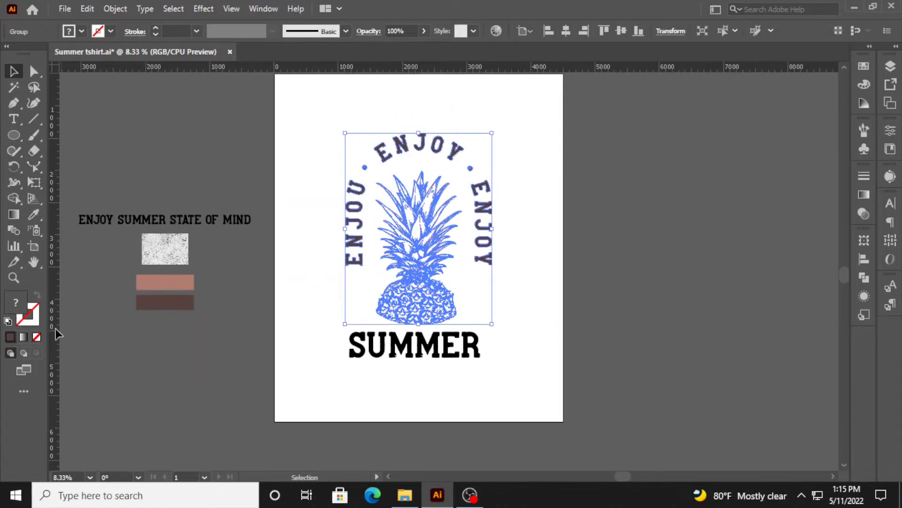
pyautogui.moveTo(57, 334); pyautogui.dragTo(346, 329)
pyautogui.click(432, 297)
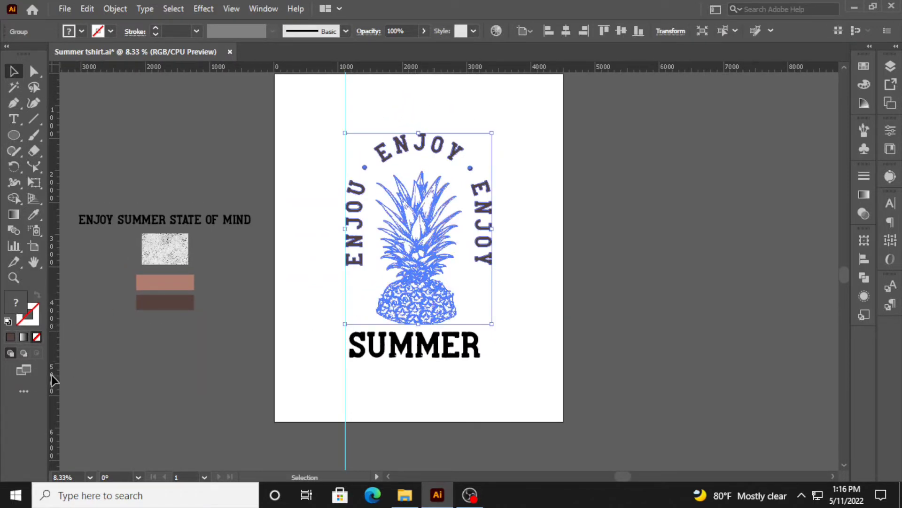
pyautogui.moveTo(54, 380); pyautogui.dragTo(491, 324)
# Convert SUMMER to outlines and rotate it slightly so that it rises towards its last letter
pyautogui.click(451, 357)
pyautogui.keyDown('alt'); pyautogui.scroll(3, 423, 393); pyautogui.keyUp('alt')
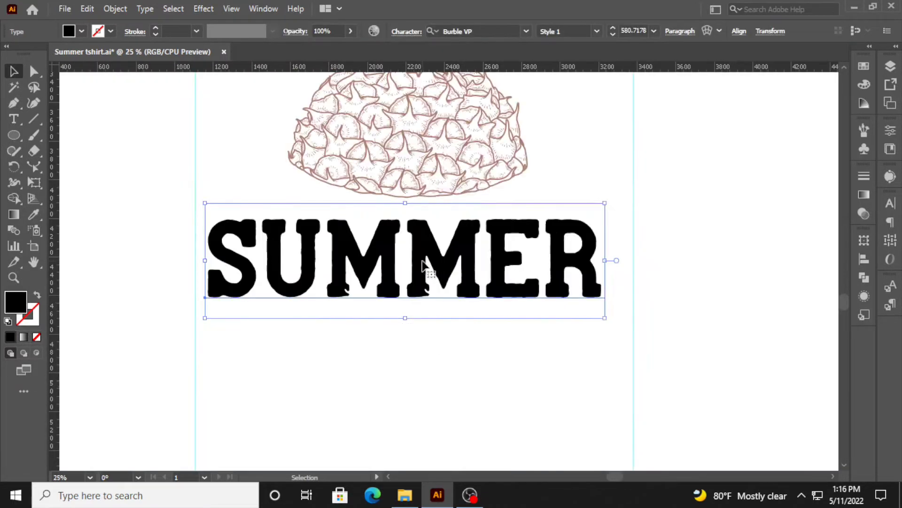
pyautogui.rightClick(422, 265)
pyautogui.click(522, 297)
pyautogui.moveTo(604, 298); pyautogui.dragTo(617, 279)
# Add a slightly raised copy of SUMMER in the pineapple's light brown, arranged behind the original
pyautogui.moveTo(510, 282); pyautogui.dragTo(509, 279)
pyautogui.press('i')
pyautogui.click(348, 150)
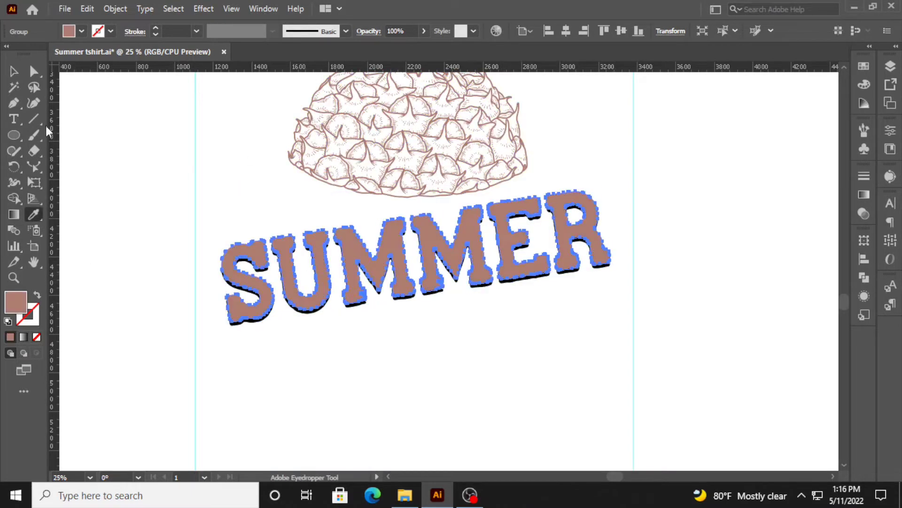
pyautogui.click(13, 71)
pyautogui.hotkey('ctrl', '[')
# Recolour the front SUMMER lettering with the dark brown of the arched text
pyautogui.click(380, 306)
pyautogui.click(355, 270)
pyautogui.scroll(-2, 356, 270)
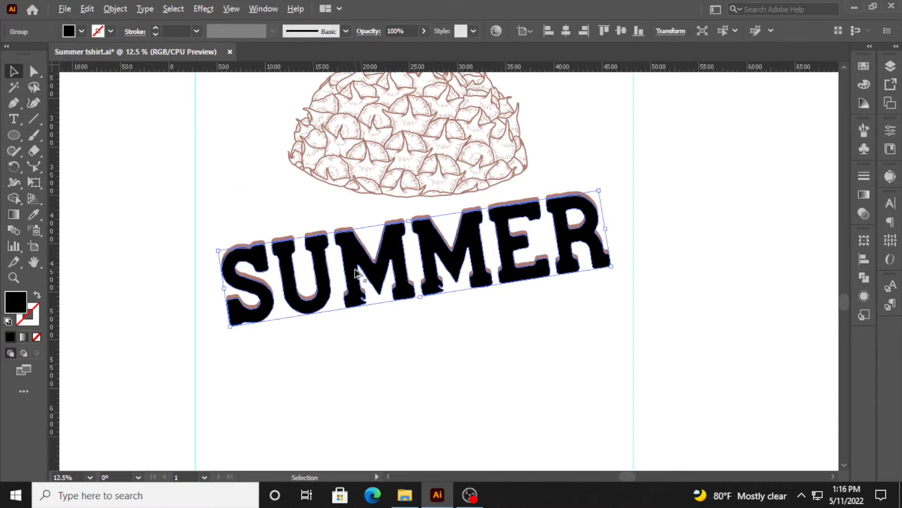
pyautogui.press('i')
pyautogui.click(284, 142)
pyautogui.press('v')
pyautogui.click(160, 236)
pyautogui.scroll(4, 321, 304)
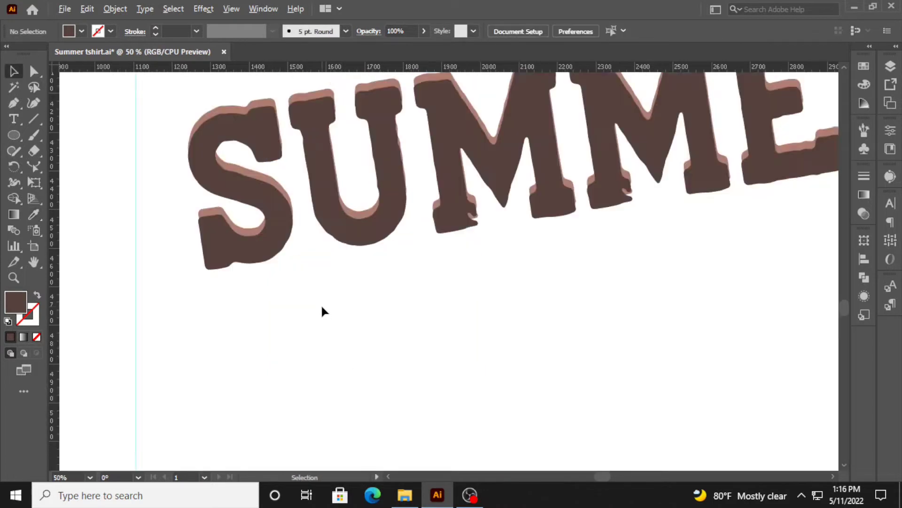
# Enlarge the two-layer SUMMER lettering slightly so that it nearly fills the width between the guides
pyautogui.scroll(-4, 321, 309)
pyautogui.moveTo(400, 320); pyautogui.dragTo(341, 263)
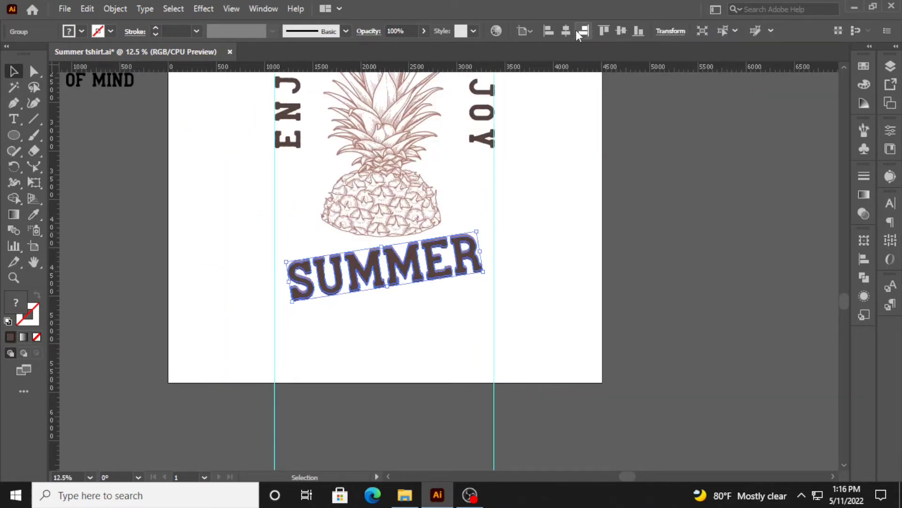
pyautogui.moveTo(483, 272); pyautogui.dragTo(489, 277)
pyautogui.click(434, 320)
pyautogui.scroll(-1, 433, 320)
# Copy STATE OF MIND from the reference text line and place it as separate text beneath SUMMER
pyautogui.moveTo(435, 323); pyautogui.dragTo(462, 328)
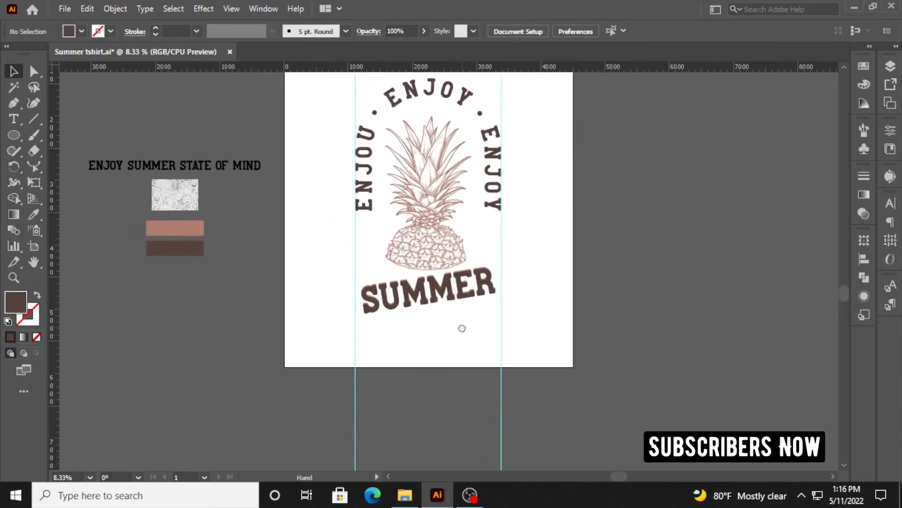
pyautogui.doubleClick(179, 166)
pyautogui.moveTo(179, 165); pyautogui.dragTo(268, 160)
pyautogui.hotkey('ctrl', 'c')
pyautogui.keyDown('ctrl'); pyautogui.click(408, 344); pyautogui.keyUp('ctrl')
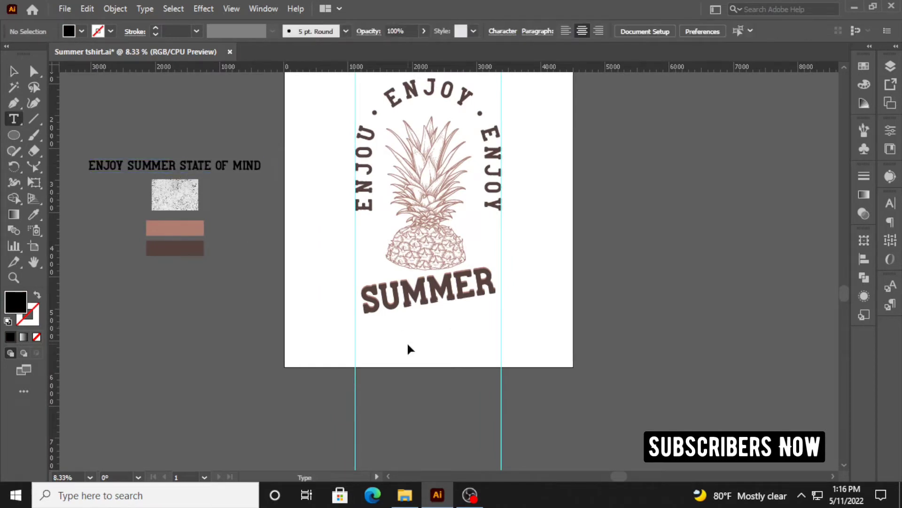
pyautogui.hotkey('ctrl', 'v')
pyautogui.moveTo(481, 280); pyautogui.dragTo(465, 335)
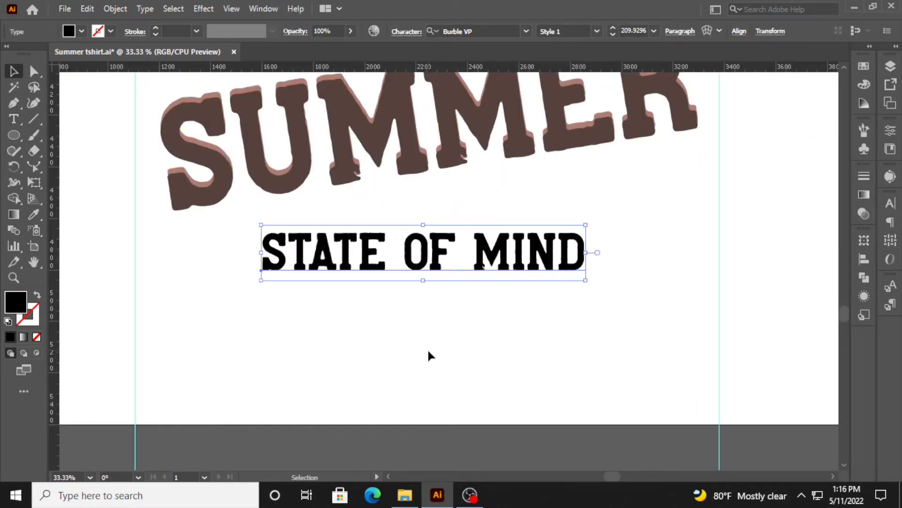
# Break the STATE OF MIND text so that MIND sits on its own second line
pyautogui.doubleClick(438, 325)
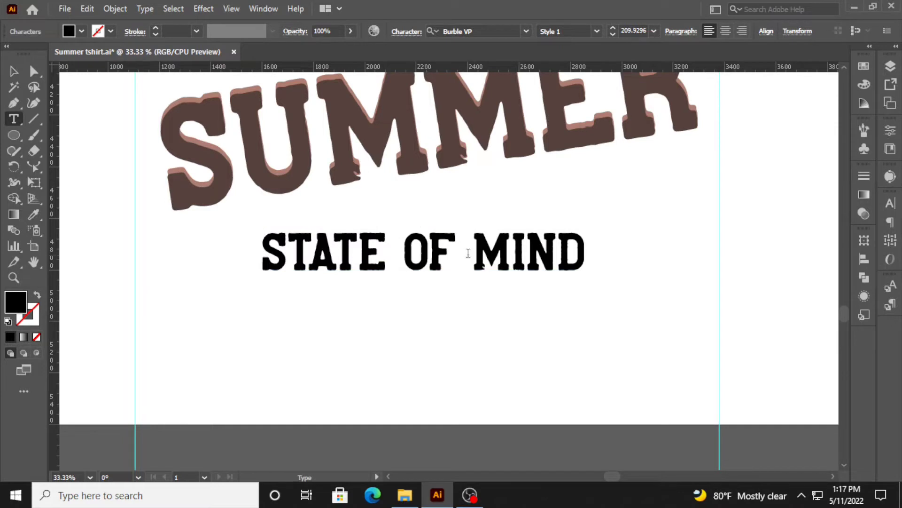
pyautogui.press('BackSpace')
pyautogui.press('Return')
pyautogui.press('Escape')
# Centre-align the two lines of STATE OF MIND and position the text beneath the middle of SUMMER
pyautogui.click(680, 31)
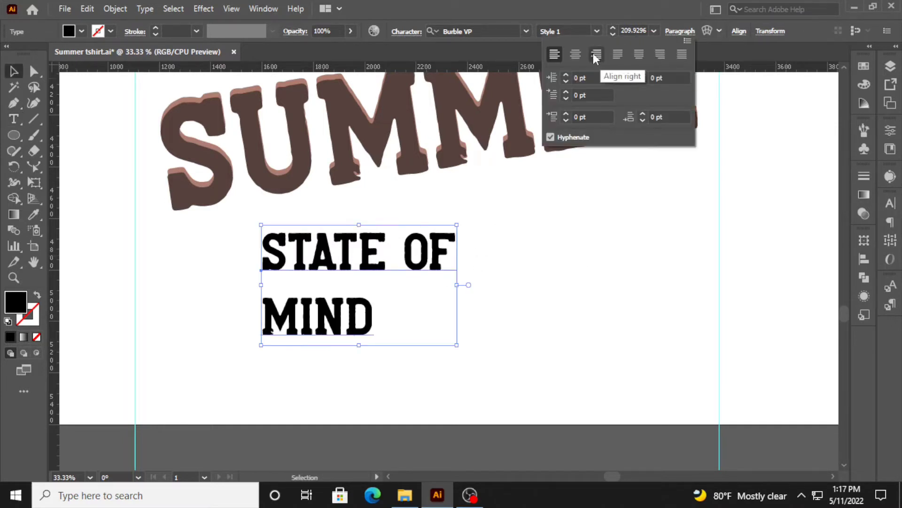
pyautogui.click(596, 55)
pyautogui.moveTo(261, 257); pyautogui.dragTo(487, 262)
pyautogui.hotkey('ctrl', '-')
pyautogui.click(680, 31)
pyautogui.click(575, 55)
pyautogui.hotkey('ctrl', '-')
pyautogui.hotkey('ctrl', '+')
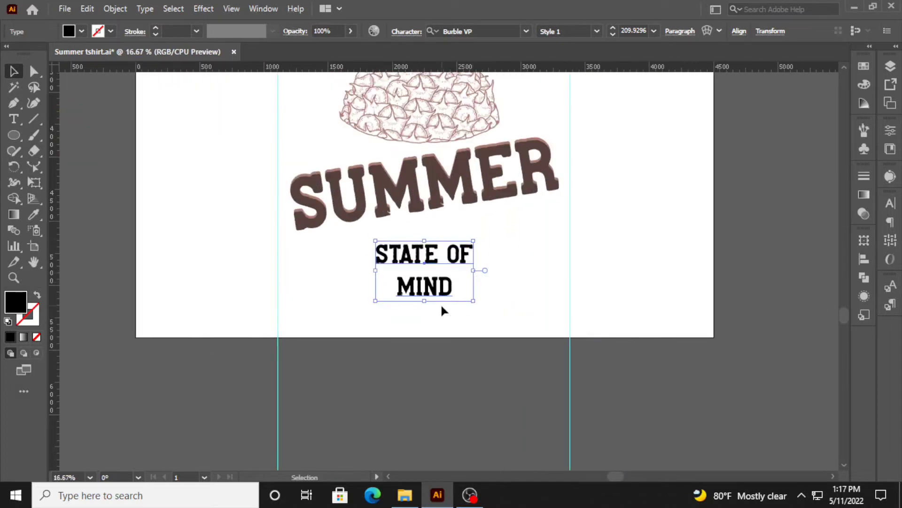
# Set the leading of STATE OF MIND to 200 pt and its tracking to -10
pyautogui.hotkey('ctrl', '+')
pyautogui.click(890, 203)
pyautogui.click(854, 256)
pyautogui.scroll(-20, 854, 256)
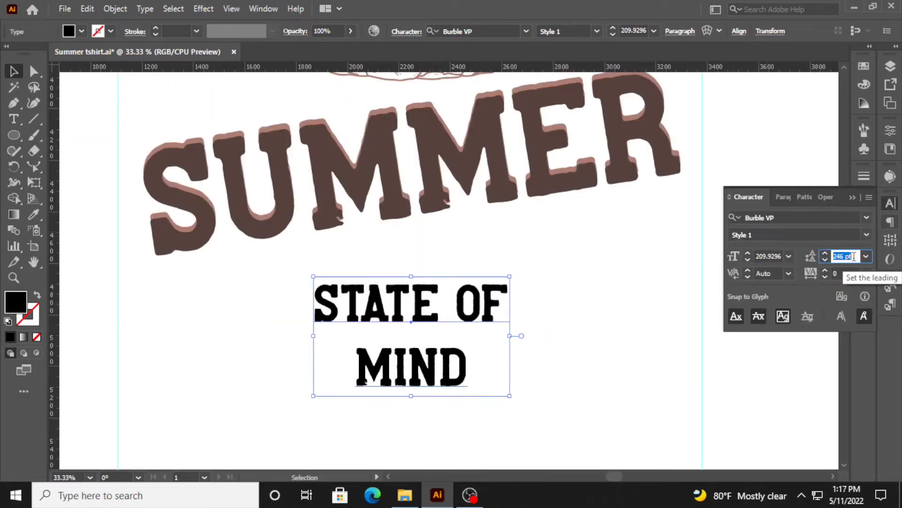
pyautogui.scroll(-10, 854, 256)
pyautogui.click(866, 273)
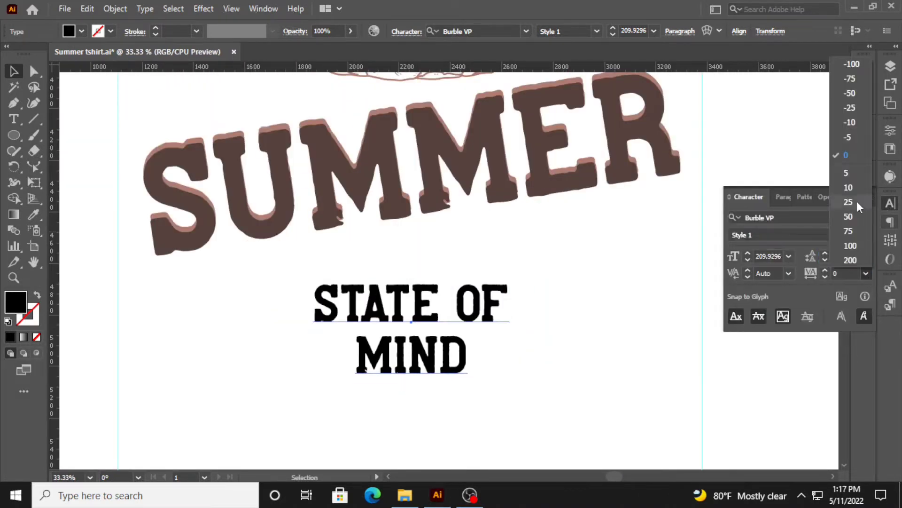
pyautogui.click(850, 123)
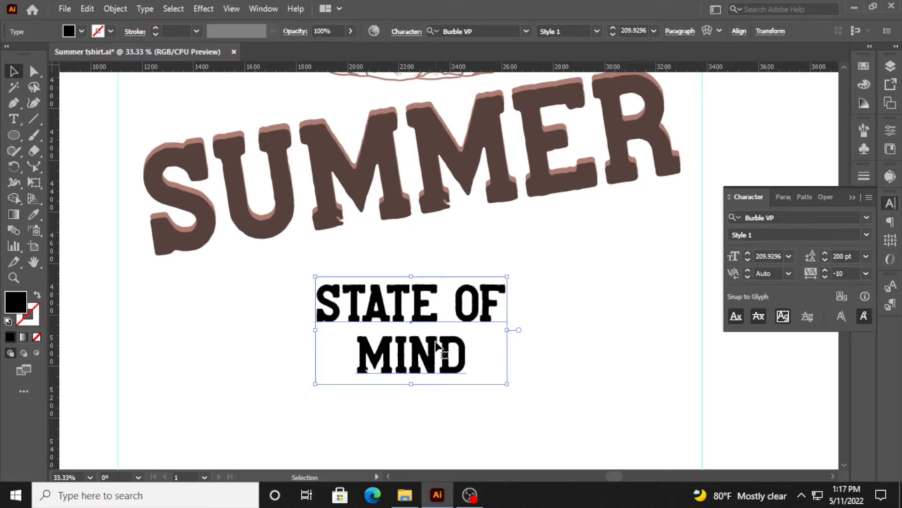
# Convert the STATE OF MIND text to outlines and put away the character settings
pyautogui.rightClick(436, 348)
pyautogui.click(470, 156)
pyautogui.click(852, 198)
pyautogui.click(529, 377)
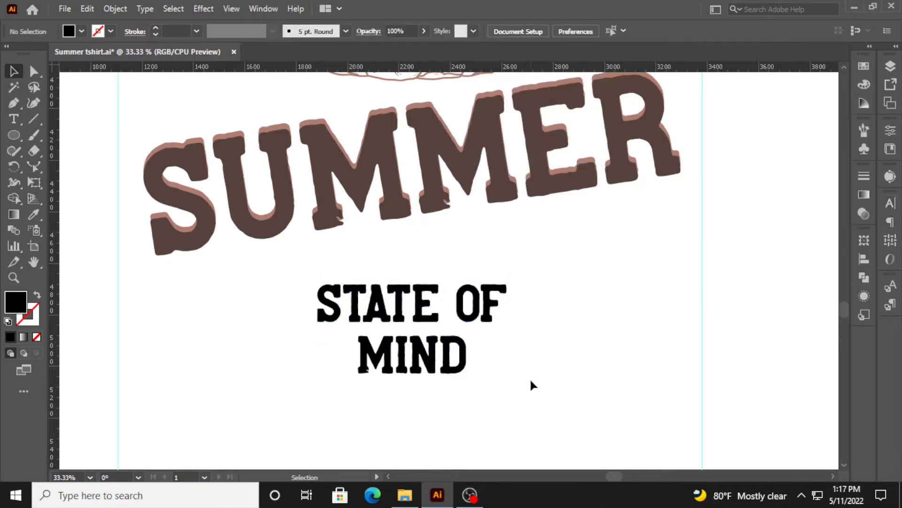
# Draw a short, slightly slanted line beside the end of STATE OF MIND with an 18 pt black stroke and no fill
pyautogui.click(511, 333)
pyautogui.press('Escape')
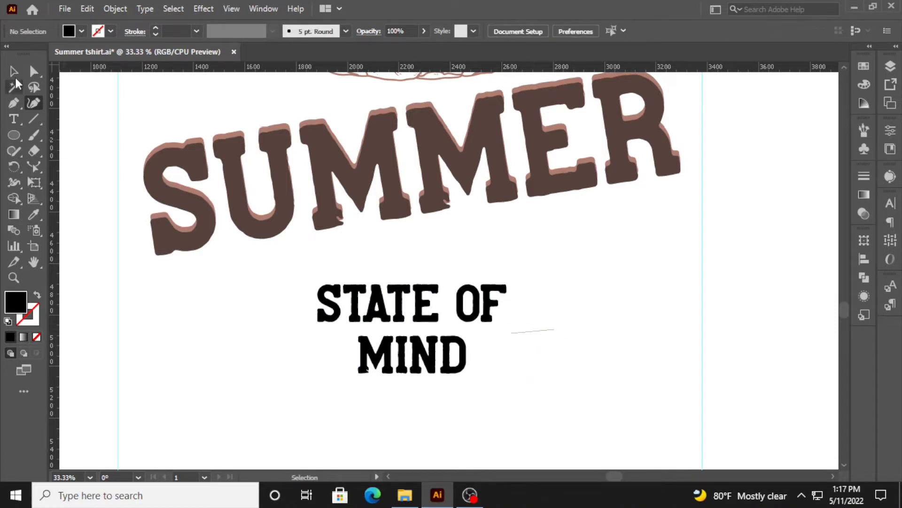
pyautogui.moveTo(580, 360); pyautogui.dragTo(581, 361)
pyautogui.click(37, 295)
pyautogui.click(196, 31)
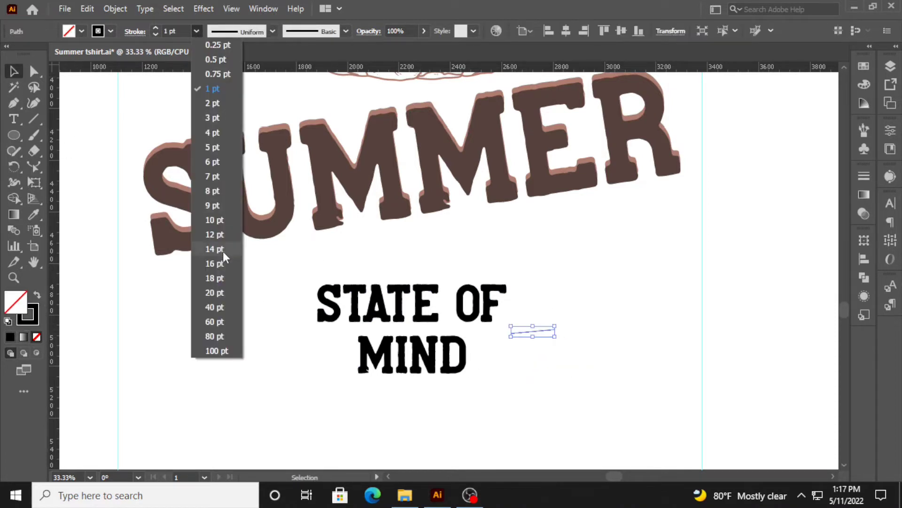
pyautogui.click(221, 256)
# Give the short line the leaf-like width profile that tapers at both ends and is thickest towards its outer end
pyautogui.click(272, 31)
pyautogui.click(254, 157)
pyautogui.click(271, 31)
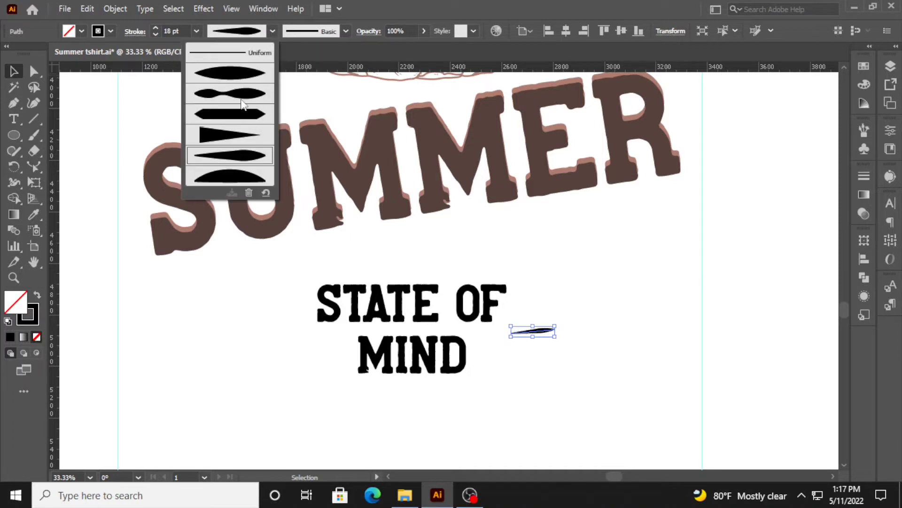
pyautogui.click(244, 105)
pyautogui.click(272, 32)
pyautogui.click(239, 152)
# Duplicate the tapered stroke just below the original and rotate the copy so that it slants downward and outward
pyautogui.scroll(2, 552, 356)
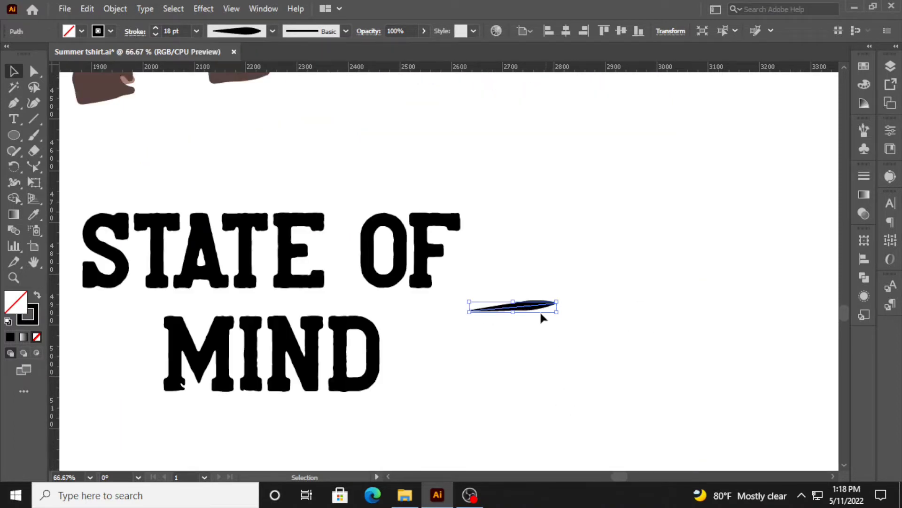
pyautogui.moveTo(539, 310); pyautogui.dragTo(545, 333)
pyautogui.moveTo(567, 328)
pyautogui.mouseDown()
pyautogui.moveTo(568, 348)
pyautogui.moveTo(567, 339)
pyautogui.moveTo(533, 338)
pyautogui.mouseUp()
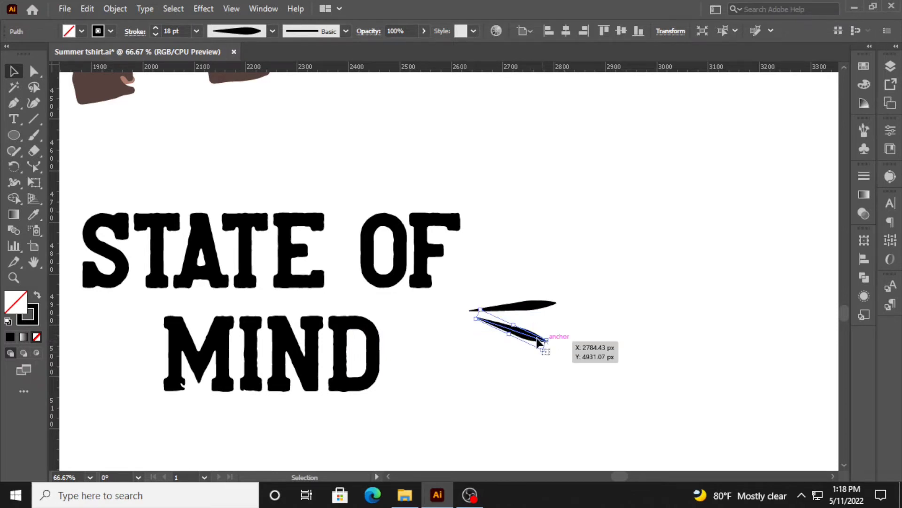
# Reflect a copy of the lower stroke across the horizontal axis and move it above the middle stroke
pyautogui.rightClick(528, 339)
pyautogui.moveTo(558, 252)
pyautogui.click(691, 304)
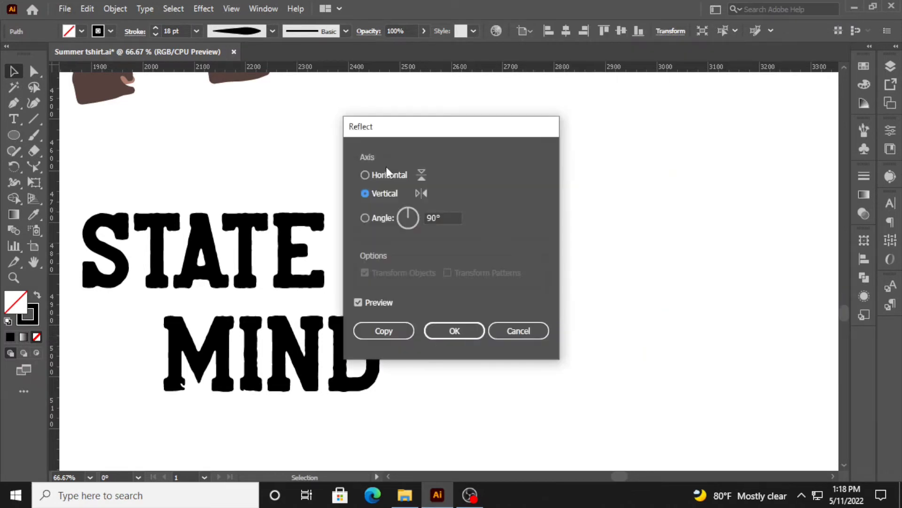
pyautogui.moveTo(391, 126); pyautogui.dragTo(142, 127)
pyautogui.click(142, 183)
pyautogui.click(137, 331)
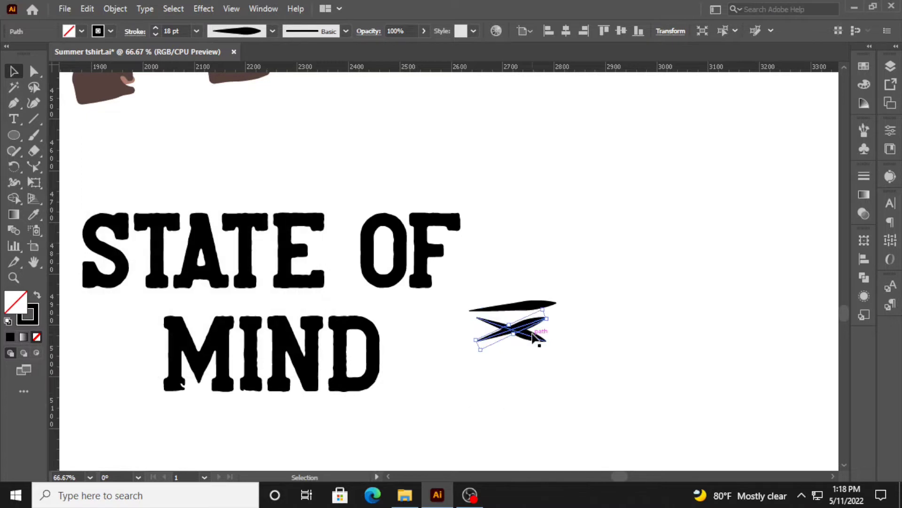
pyautogui.moveTo(536, 277); pyautogui.dragTo(531, 281)
# Align the three tapered strokes on their left edges and group them
pyautogui.moveTo(501, 242); pyautogui.dragTo(544, 334)
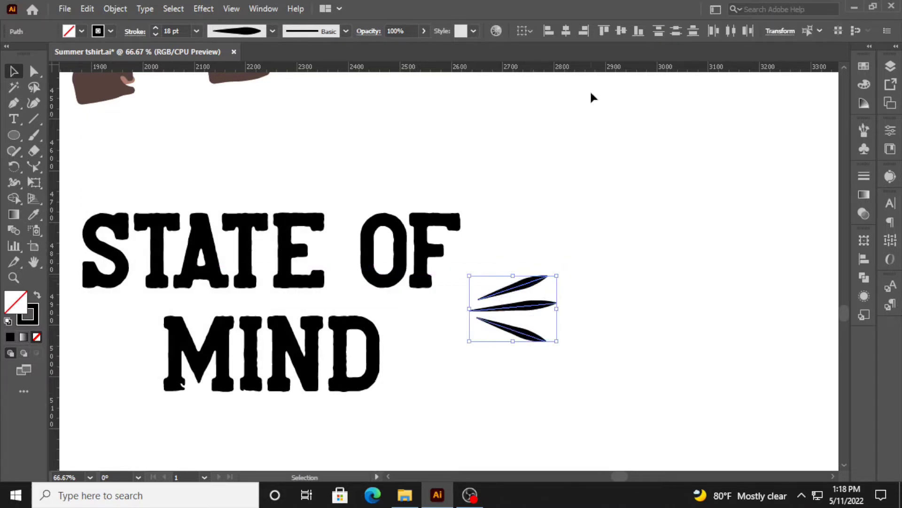
pyautogui.click(549, 32)
pyautogui.hotkey('ctrl', 'g')
pyautogui.scroll(-1, 603, 337)
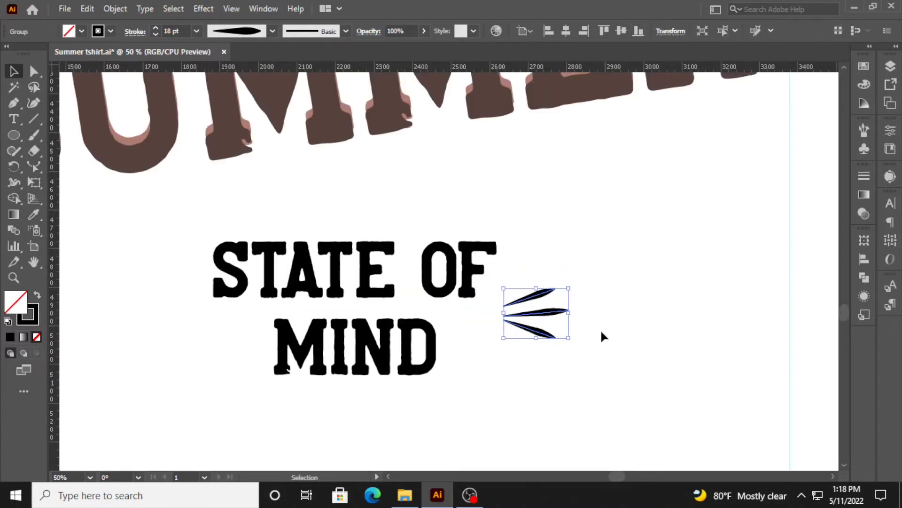
# Reflect a copy of the stroke group across the vertical axis and move it to the opposite side of STATE OF MIND
pyautogui.rightClick(538, 324)
pyautogui.click(719, 278)
pyautogui.click(117, 198)
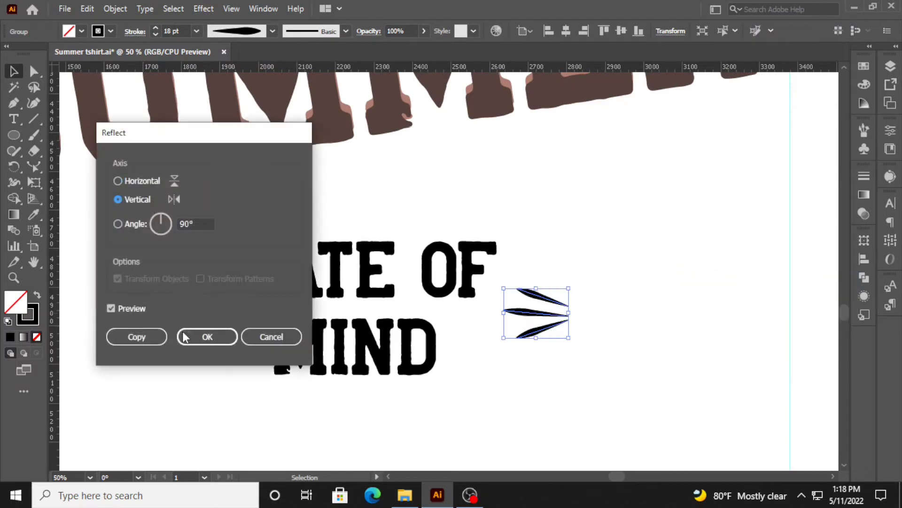
pyautogui.click(137, 335)
pyautogui.moveTo(523, 309); pyautogui.dragTo(96, 312)
# Vertically centre STATE OF MIND with its two stroke groups and distribute the three with equal horizontal spacing
pyautogui.click(303, 282)
pyautogui.hscroll(-3, 315, 275)
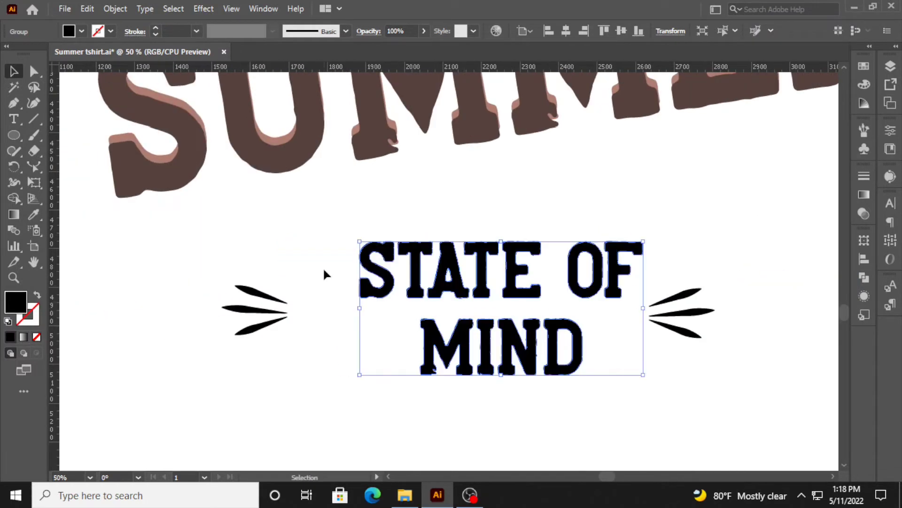
pyautogui.scroll(-1, 318, 261)
pyautogui.moveTo(264, 247); pyautogui.dragTo(621, 372)
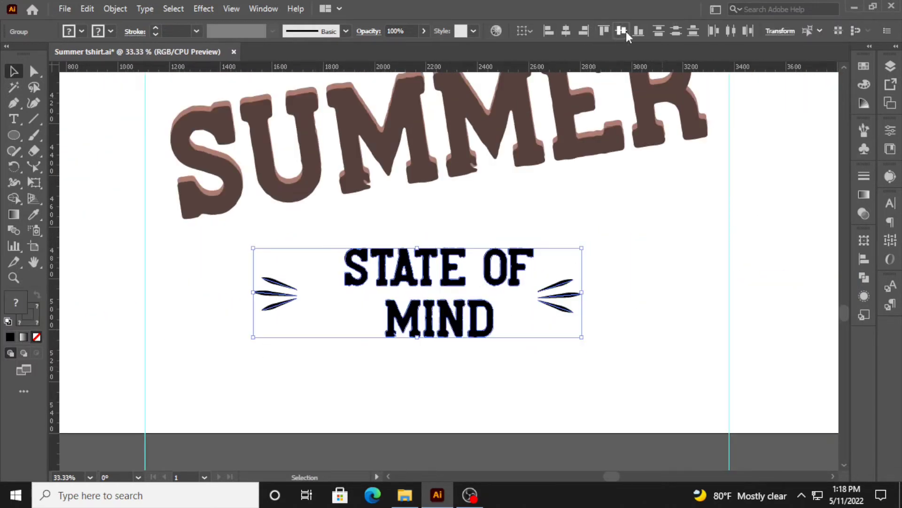
pyautogui.click(731, 31)
pyautogui.click(864, 259)
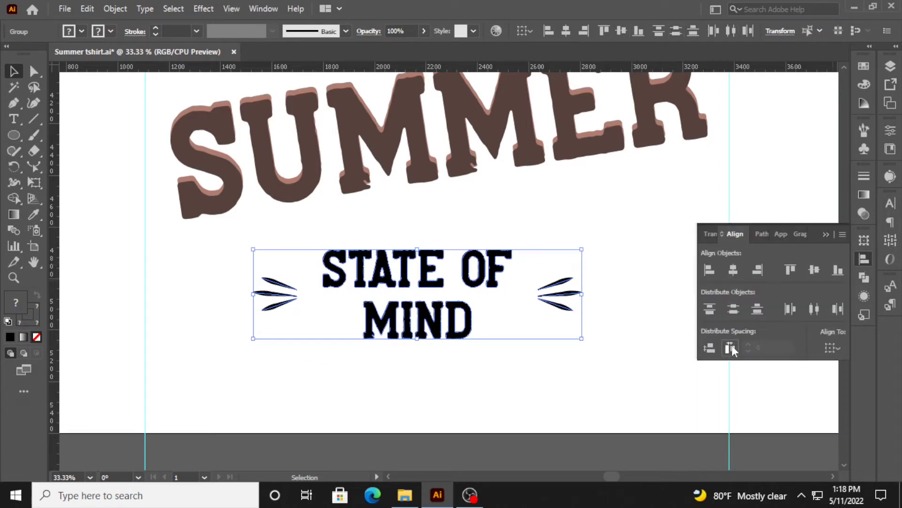
pyautogui.click(827, 234)
# Move both stroke groups inward so that they sit closer to the STATE OF MIND lettering
pyautogui.click(547, 316)
pyautogui.moveTo(533, 306); pyautogui.dragTo(531, 306)
pyautogui.moveTo(282, 306); pyautogui.dragTo(295, 303)
# Realign the lettering and both stroke groups on their vertical centres and equalize the horizontal spacing between them
pyautogui.moveTo(247, 240); pyautogui.dragTo(585, 352)
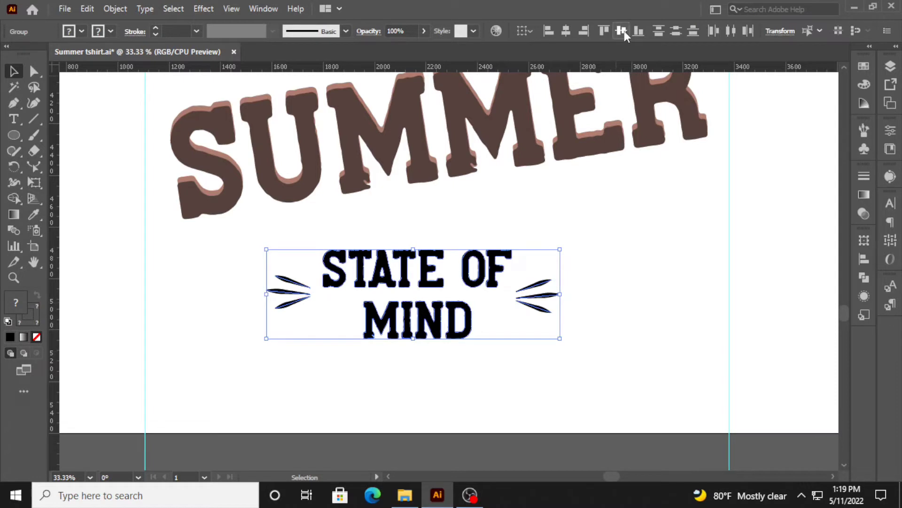
pyautogui.click(621, 31)
pyautogui.click(730, 31)
pyautogui.click(864, 259)
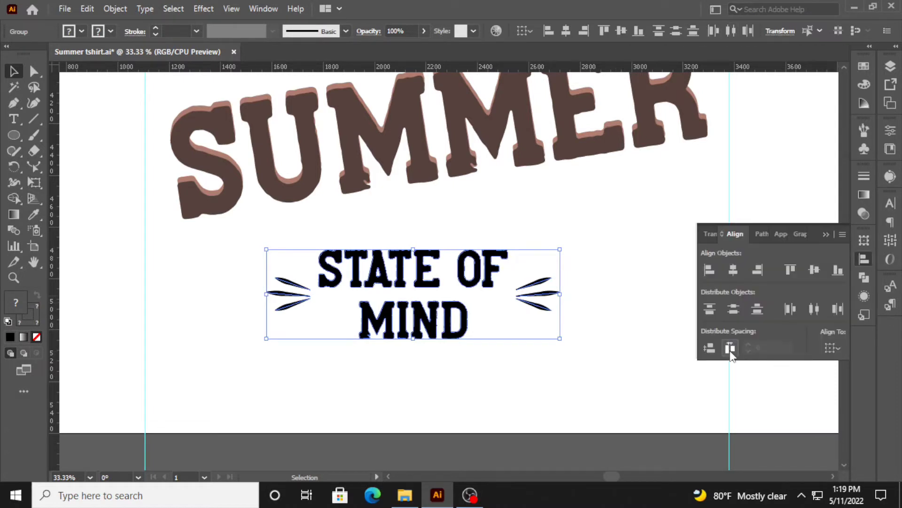
pyautogui.click(827, 235)
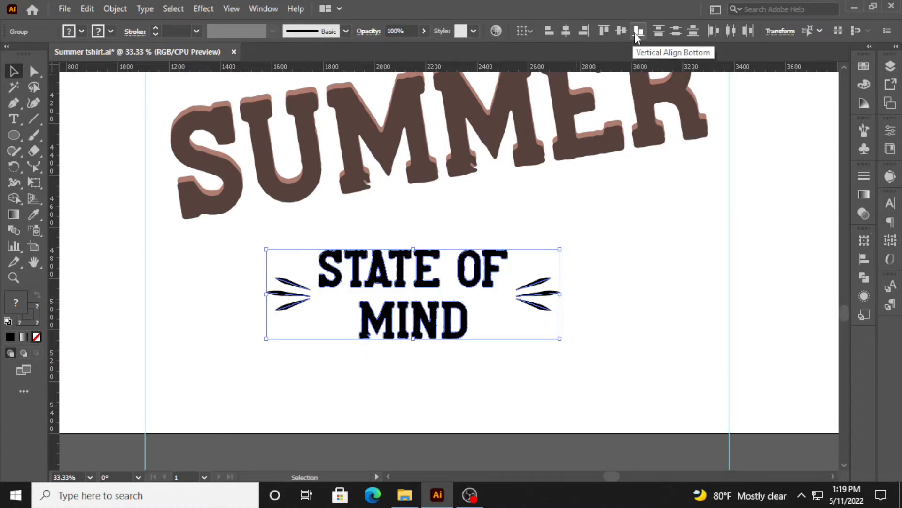
pyautogui.click(864, 259)
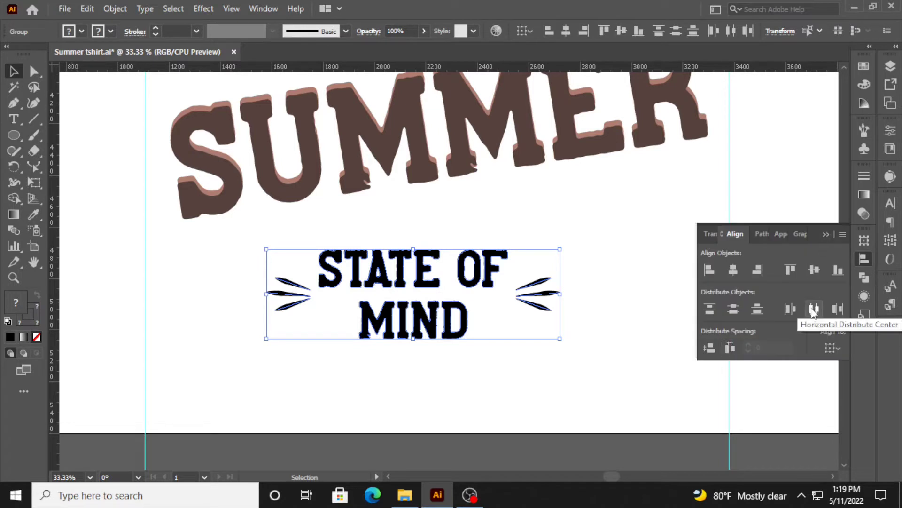
# Nudge the STATE OF MIND lettering slightly to the right between the two stroke groups
pyautogui.click(455, 336)
pyautogui.press('Right')
pyautogui.press('Right')
pyautogui.press('Right')
pyautogui.press('Right')
pyautogui.press('Right')
pyautogui.press('Right')
pyautogui.press('Right')
pyautogui.press('Right')
pyautogui.press('Right')
pyautogui.press('Right')
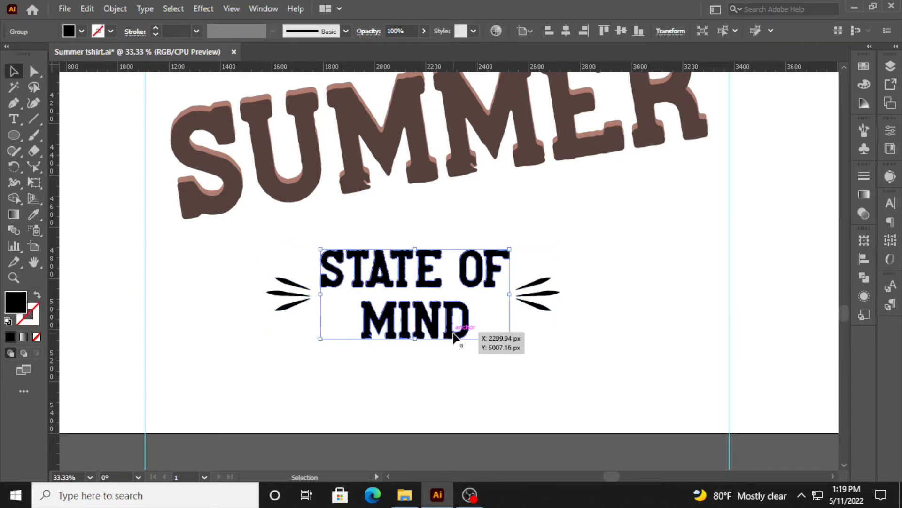
pyautogui.moveTo(510, 374); pyautogui.dragTo(305, 240)
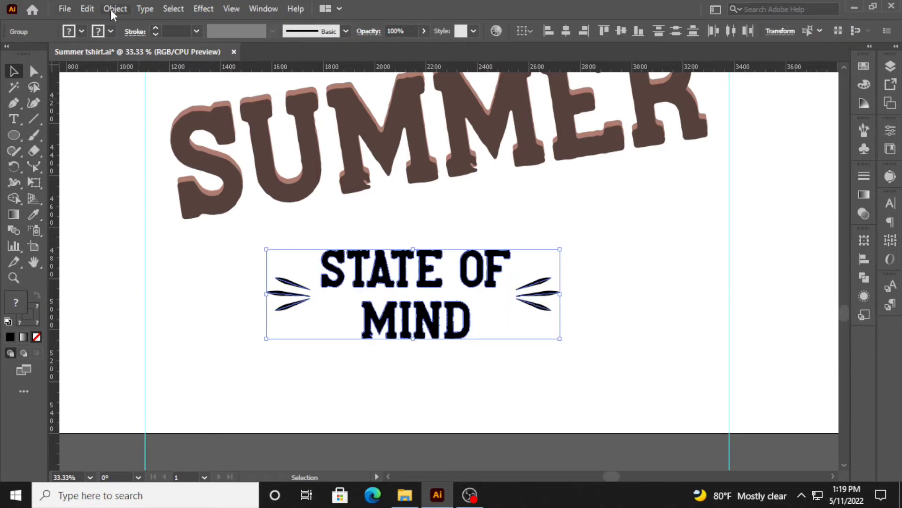
pyautogui.click(114, 9)
pyautogui.click(358, 226)
# Bend the strokes on both sides of STATE OF MIND into slight curves with the Reshape tool
pyautogui.click(285, 309)
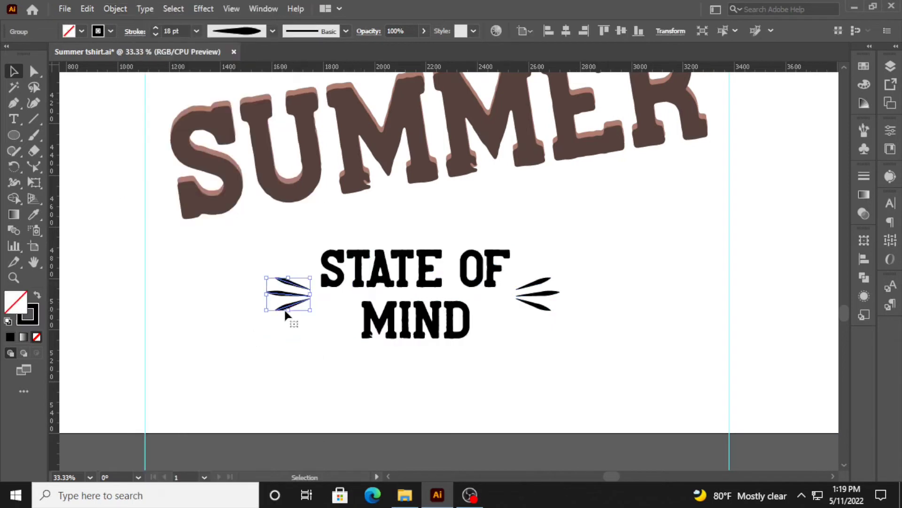
pyautogui.keyDown('shift'); pyautogui.click(527, 307); pyautogui.keyUp('shift')
pyautogui.click(33, 167)
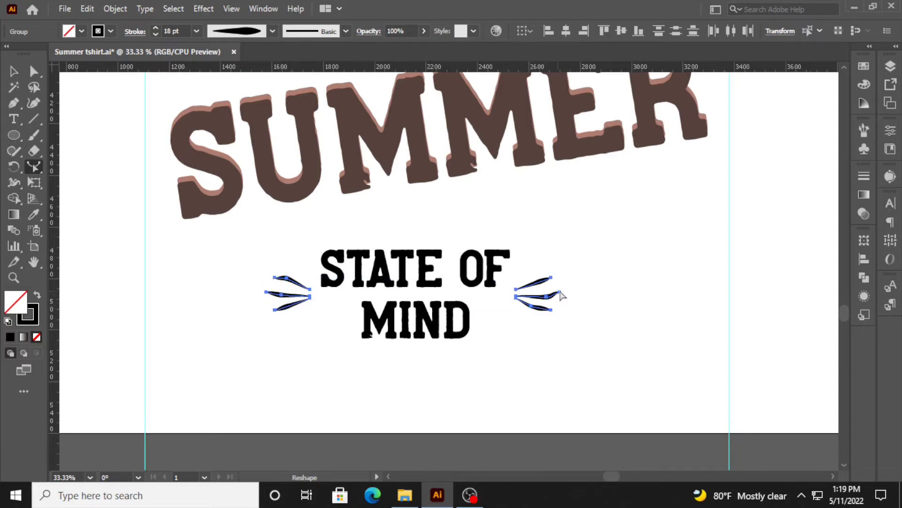
pyautogui.scroll(-2, 514, 356)
pyautogui.click(455, 375)
pyautogui.scroll(2, 491, 373)
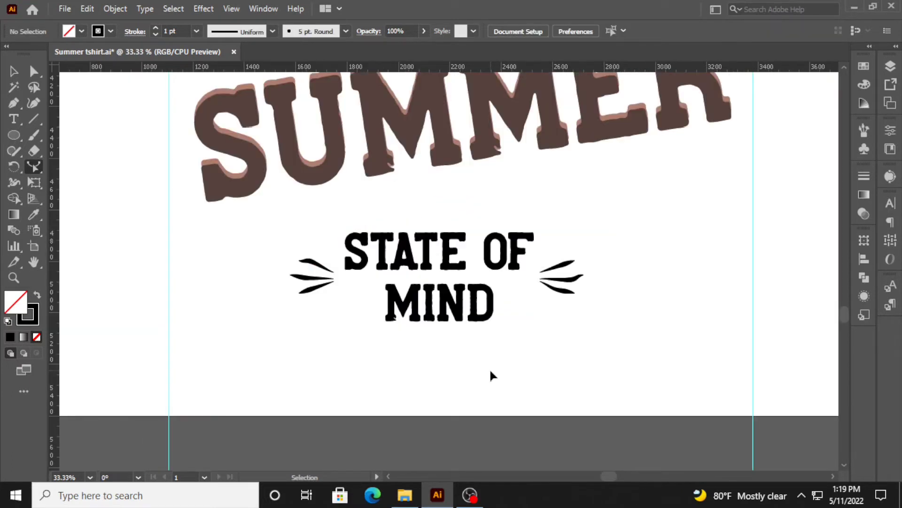
# Expand the appearance of the curved side strokes and group them with STATE OF MIND
pyautogui.moveTo(563, 378); pyautogui.dragTo(281, 198)
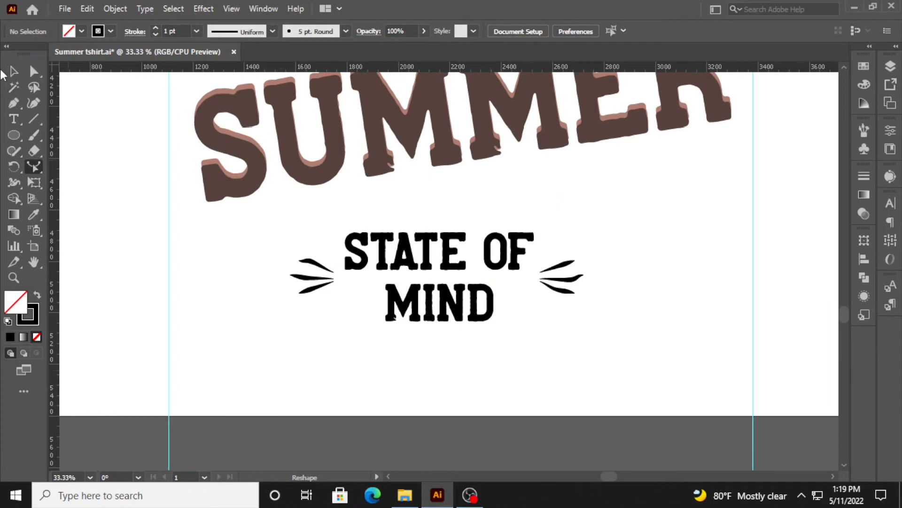
pyautogui.click(411, 263)
pyautogui.moveTo(584, 333); pyautogui.dragTo(600, 359)
pyautogui.click(115, 8)
pyautogui.click(226, 176)
# Move the STATE OF MIND group up closer to SUMMER and centre it horizontally on the artboard
pyautogui.click(567, 31)
pyautogui.hotkey('ctrl', '-')
pyautogui.hotkey('ctrl', '-')
pyautogui.hotkey('ctrl', '-')
pyautogui.hotkey('ctrl', '-')
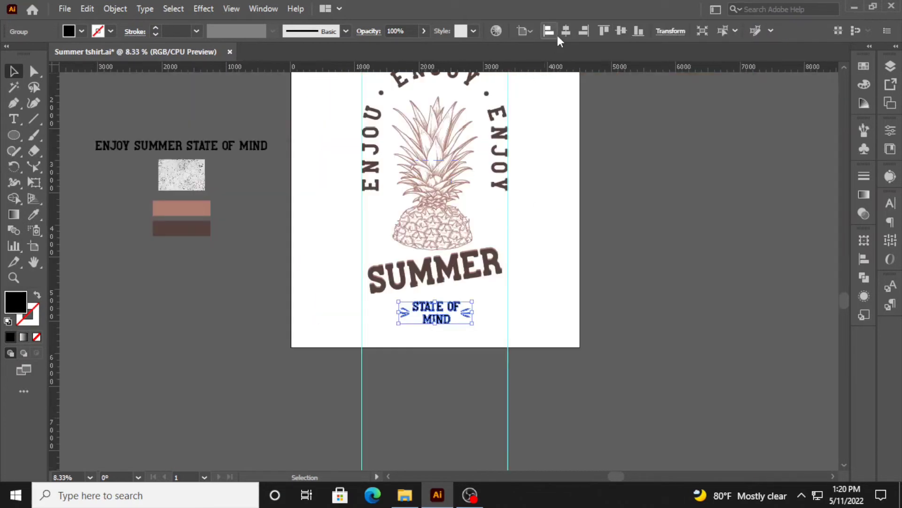
pyautogui.keyDown('shift'); pyautogui.click(463, 272); pyautogui.keyUp('shift')
pyautogui.click(478, 347)
pyautogui.scroll(2, 452, 336)
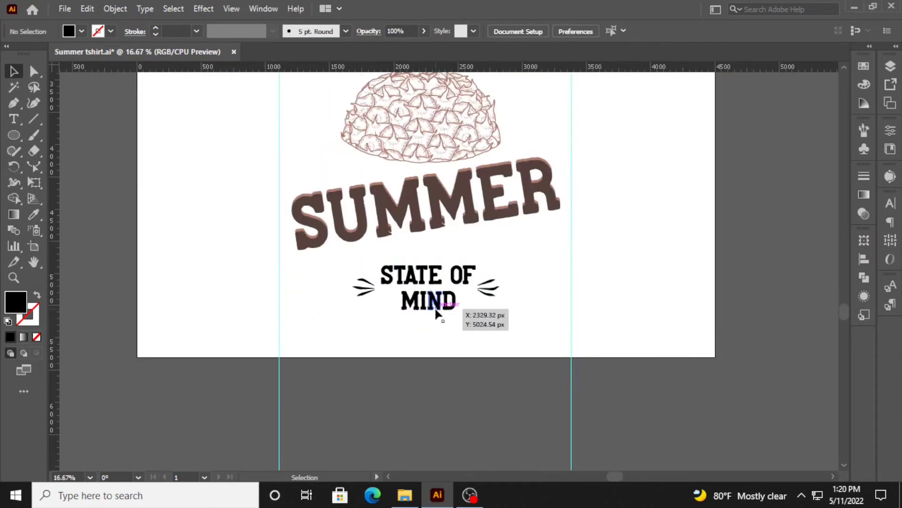
pyautogui.moveTo(437, 311); pyautogui.dragTo(436, 292)
pyautogui.click(566, 31)
# Recolour the STATE OF MIND group by sampling the dark brown of SUMMER with the Eyedropper
pyautogui.scroll(3, 431, 295)
pyautogui.moveTo(637, 284); pyautogui.dragTo(648, 287)
pyautogui.scroll(-1, 440, 333)
pyautogui.scroll(-1, 439, 331)
pyautogui.click(33, 214)
pyautogui.click(267, 202)
pyautogui.press('v')
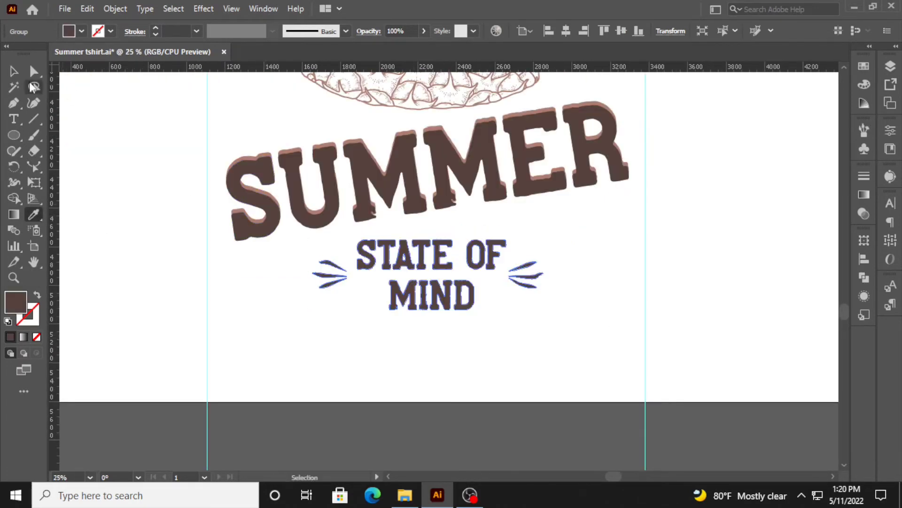
pyautogui.click(163, 218)
pyautogui.scroll(-2, 163, 218)
pyautogui.moveTo(344, 318); pyautogui.dragTo(481, 471)
pyautogui.scroll(-1, 480, 471)
pyautogui.moveTo(451, 393); pyautogui.dragTo(397, 309)
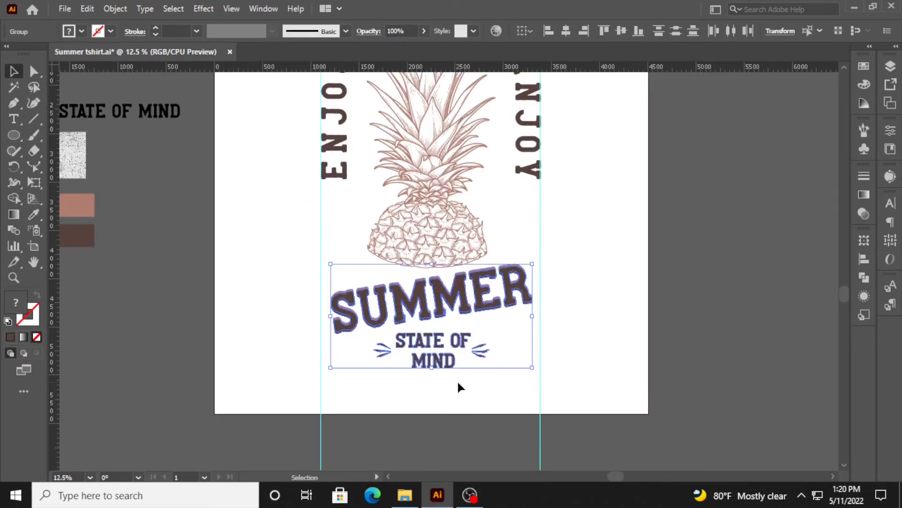
pyautogui.click(427, 385)
# Draw an outlined circle about 130 px wide above the S of SUMMER and place an overlapping copy diagonally below it
pyautogui.scroll(1, 427, 386)
pyautogui.press('l')
pyautogui.scroll(-3, 399, 366)
pyautogui.scroll(4, 348, 218)
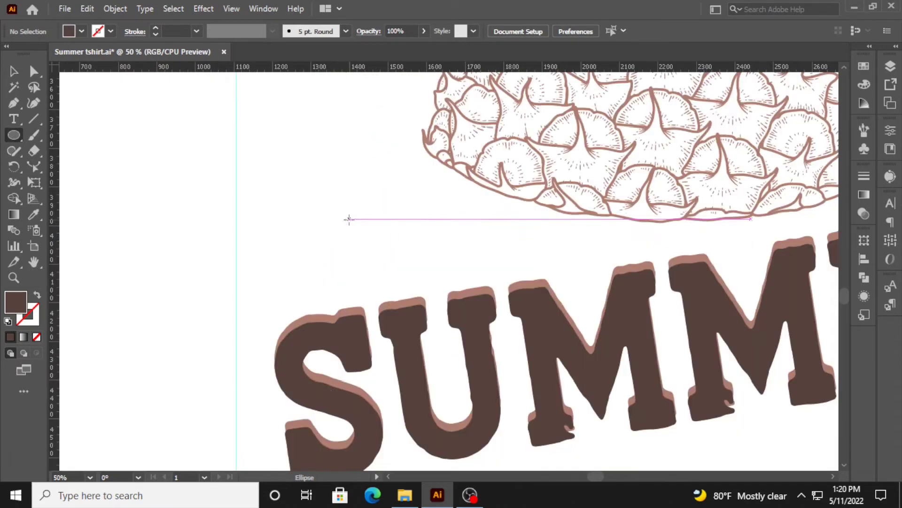
pyautogui.moveTo(330, 195); pyautogui.dragTo(362, 227)
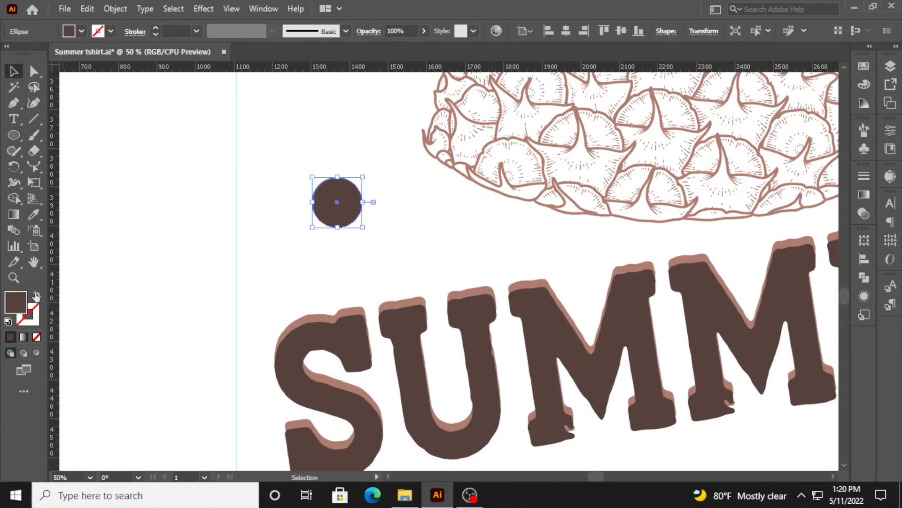
pyautogui.moveTo(346, 229); pyautogui.dragTo(360, 239)
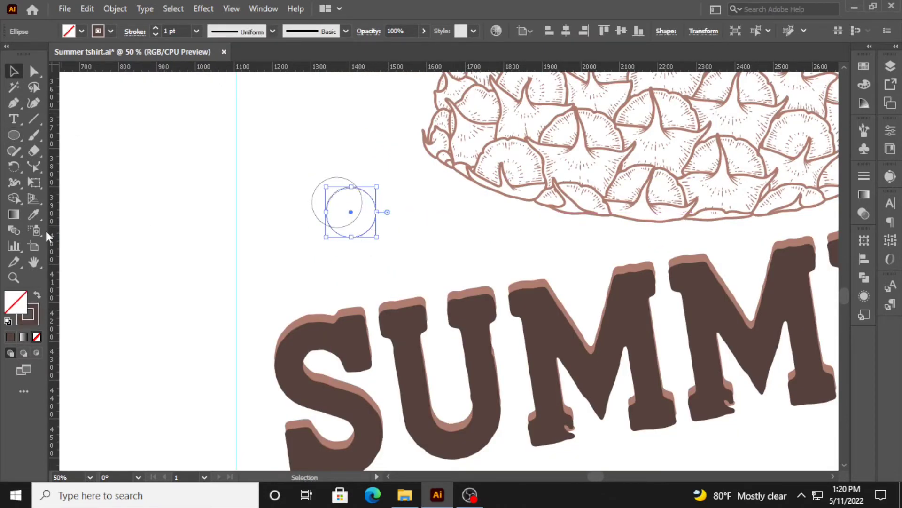
# Give the front circle the pineapple's pink as its stroke colour and set both circles' strokes to 7 pt
pyautogui.click(503, 137)
pyautogui.click(38, 295)
pyautogui.click(197, 31)
pyautogui.click(214, 184)
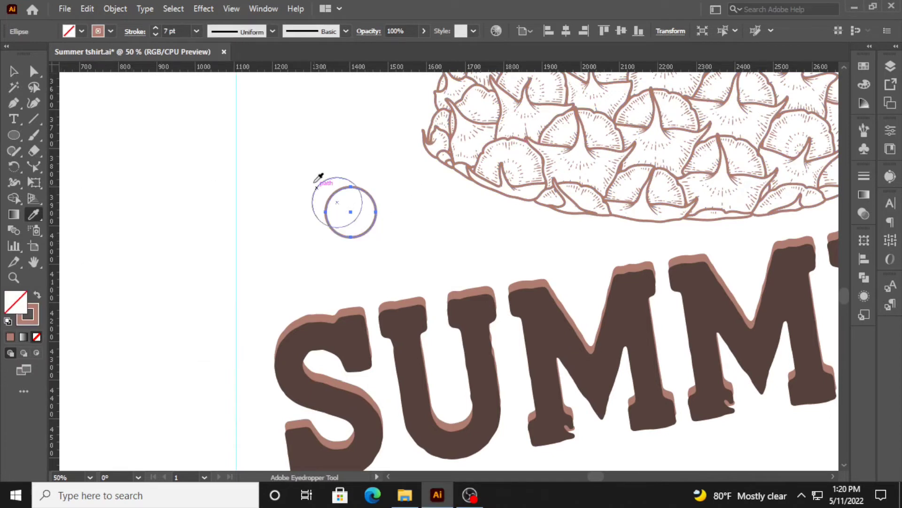
pyautogui.moveTo(321, 197); pyautogui.dragTo(321, 197)
pyautogui.click(197, 31)
pyautogui.click(214, 184)
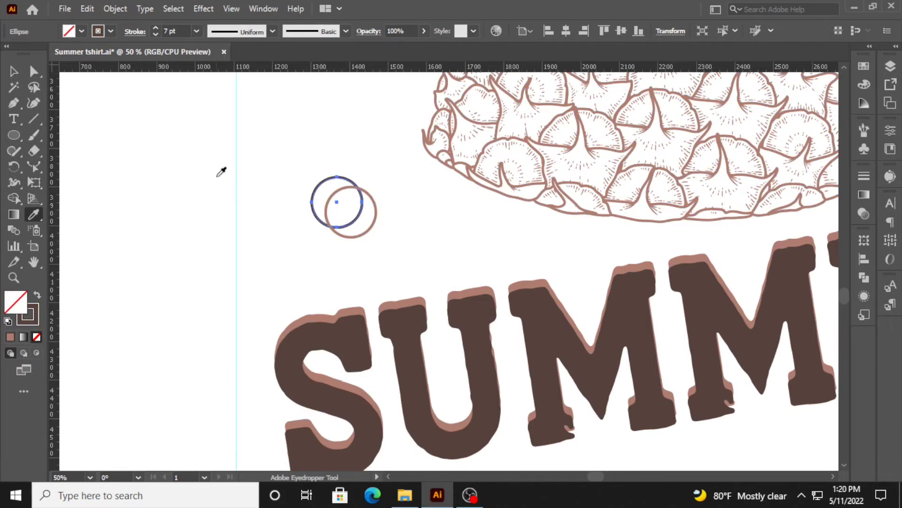
# Increase the stroke weight of both circles to 14 pt
pyautogui.click(196, 31)
pyautogui.click(232, 245)
pyautogui.click(197, 31)
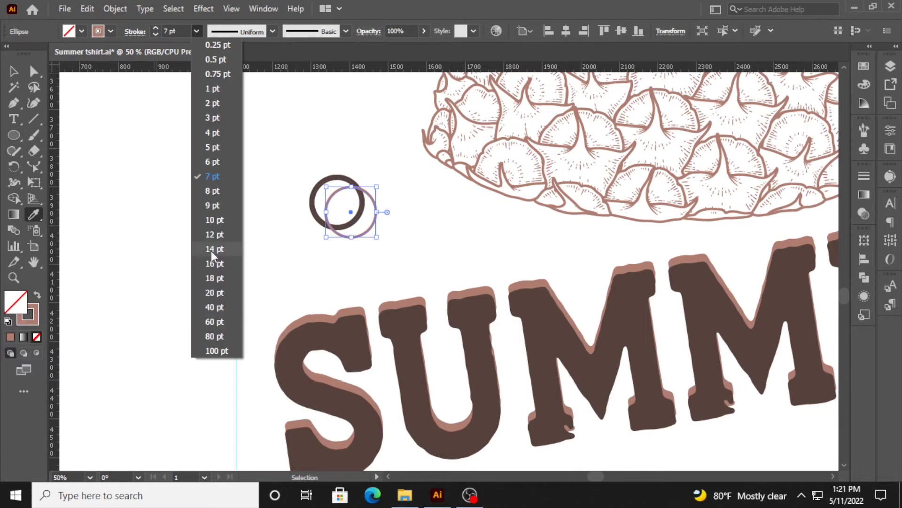
pyautogui.click(210, 250)
pyautogui.press('v')
pyautogui.click(117, 236)
# Scale the two overlapping circles down to about 116.5 px each and shift the pair slightly outward above the S
pyautogui.scroll(-3, 278, 254)
pyautogui.click(329, 285)
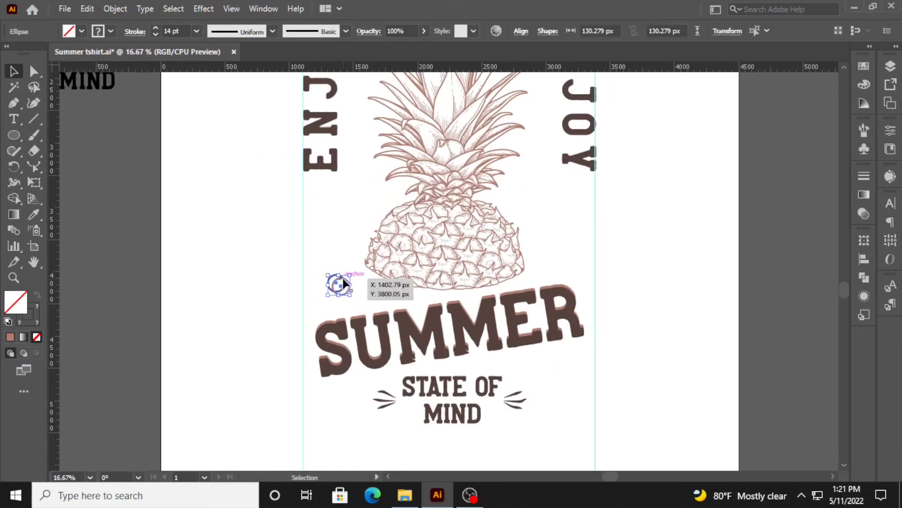
pyautogui.scroll(3, 343, 278)
pyautogui.moveTo(286, 241); pyautogui.dragTo(285, 238)
pyautogui.click(338, 193)
pyautogui.scroll(-5, 324, 193)
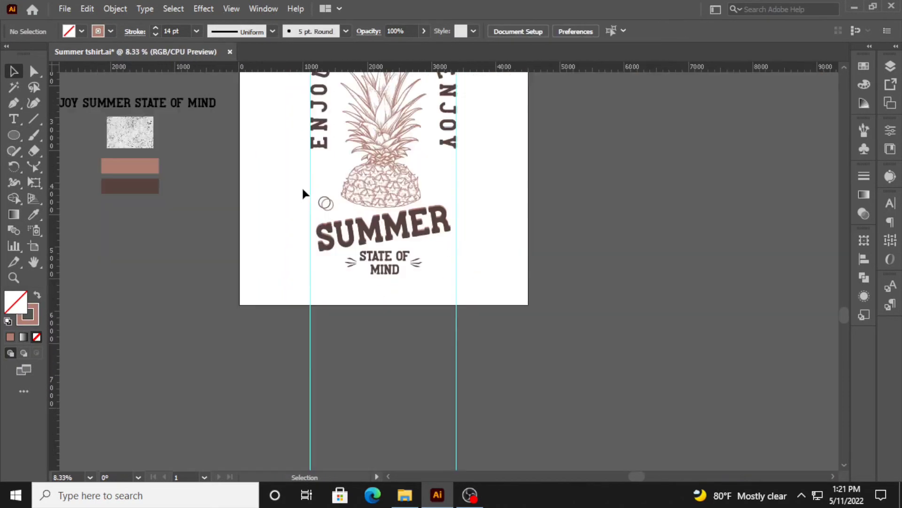
pyautogui.scroll(1, 302, 188)
pyautogui.scroll(3, 342, 314)
pyautogui.moveTo(272, 131); pyautogui.dragTo(314, 196)
pyautogui.scroll(4, 310, 194)
pyautogui.moveTo(407, 106); pyautogui.dragTo(365, 165)
# Place a copy of the circle pair on the opposite side of the pineapple, below the Y of ENJOY
pyautogui.scroll(-3, 368, 212)
pyautogui.scroll(-2, 277, 221)
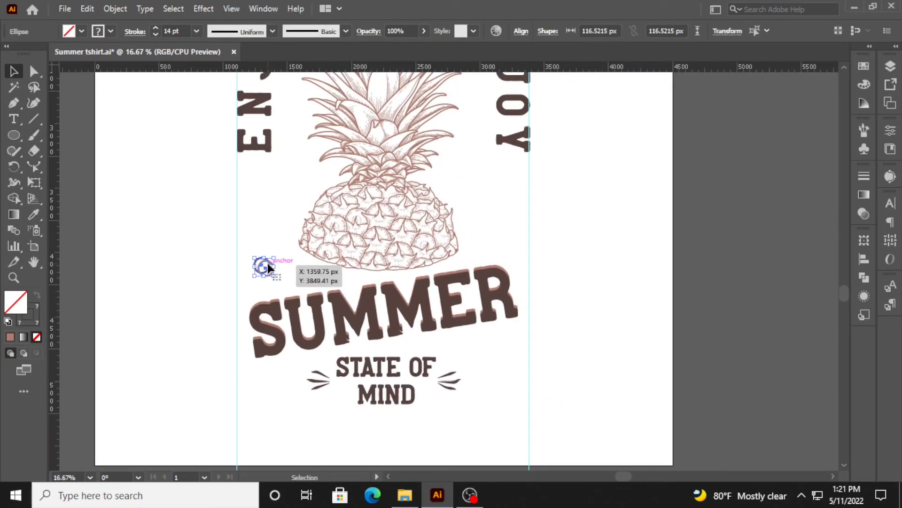
pyautogui.moveTo(512, 167); pyautogui.dragTo(513, 168)
pyautogui.click(579, 244)
pyautogui.scroll(-2, 578, 244)
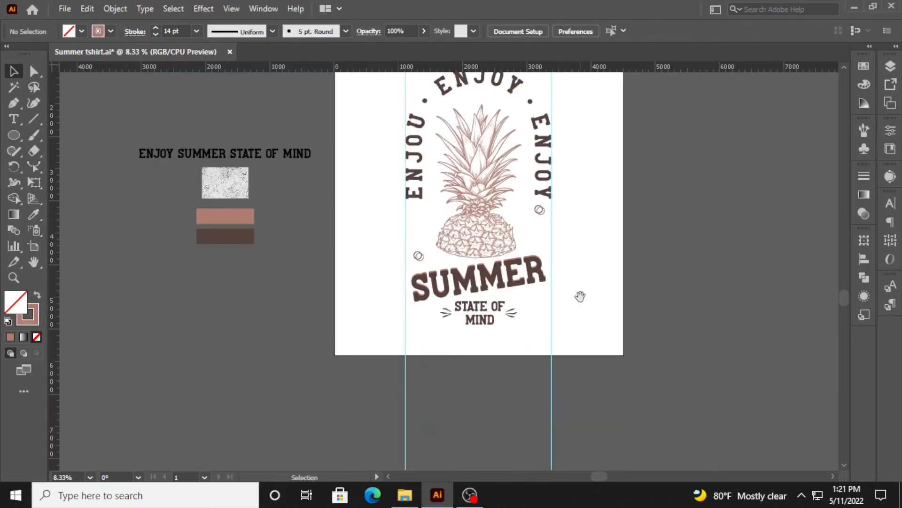
pyautogui.moveTo(580, 296); pyautogui.dragTo(523, 246)
# Place another copy of the circle pair in the gap between SUMMER and the strokes following STATE OF MIND
pyautogui.scroll(2, 435, 302)
pyautogui.scroll(4, 517, 304)
pyautogui.moveTo(521, 119); pyautogui.dragTo(541, 137)
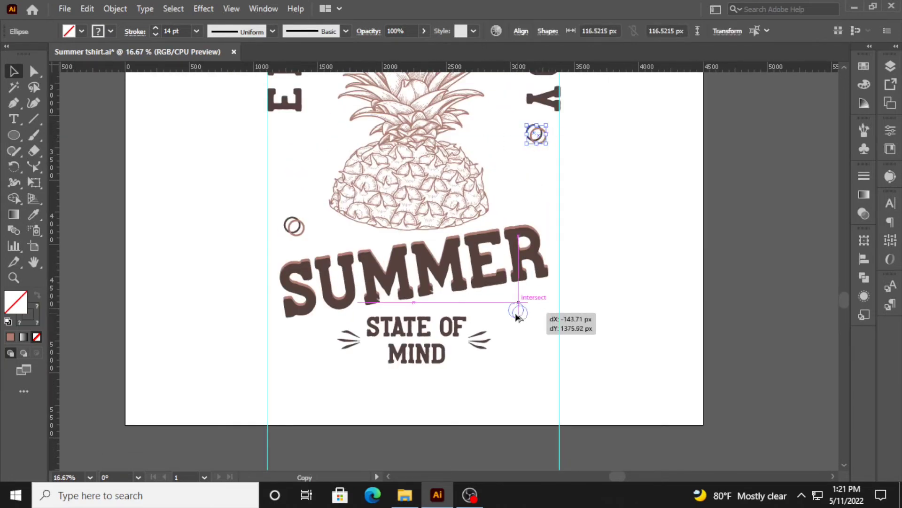
pyautogui.moveTo(504, 335); pyautogui.dragTo(504, 335)
# Scale the lowest circle pair down to about 79 px per circle and rotate it
pyautogui.scroll(4, 502, 332)
pyautogui.moveTo(500, 280); pyautogui.dragTo(493, 270)
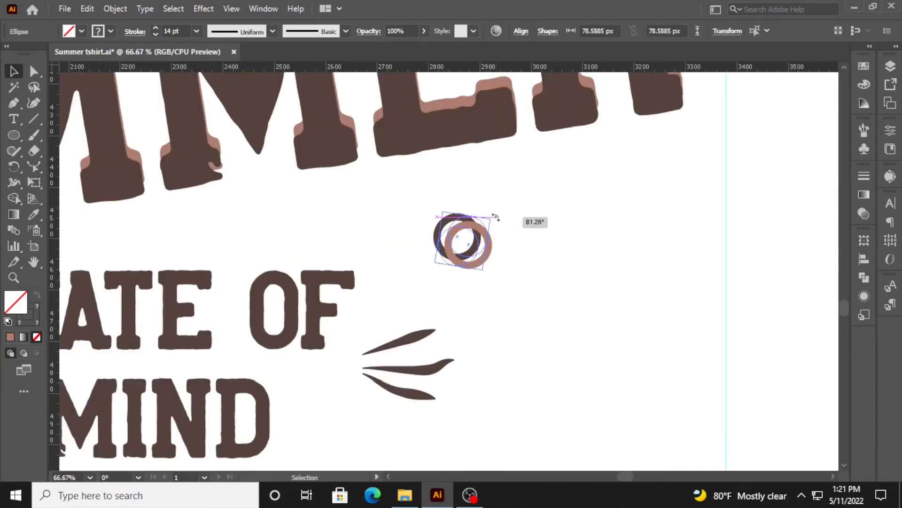
pyautogui.moveTo(496, 217); pyautogui.dragTo(495, 217)
pyautogui.click(517, 318)
pyautogui.scroll(-3, 517, 319)
pyautogui.scroll(1, 570, 155)
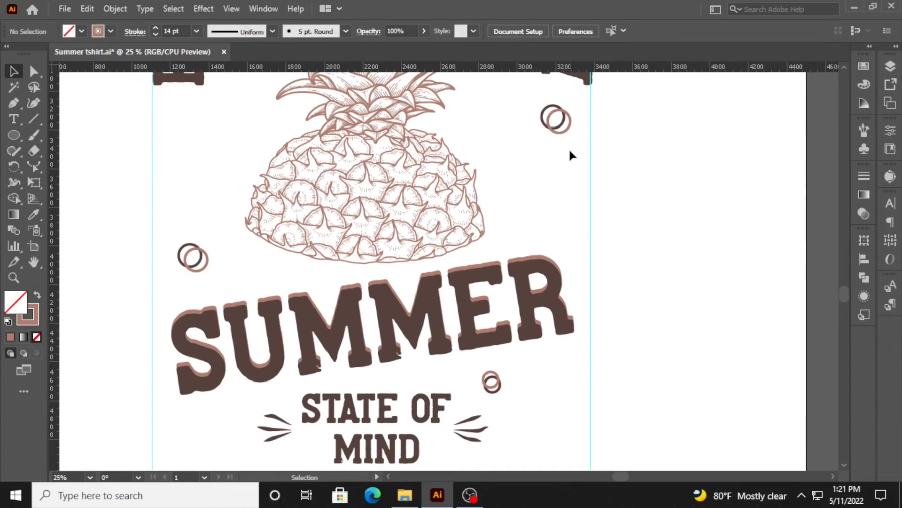
# Reflect the circle pair below the Y of ENJOY across the vertical axis
pyautogui.rightClick(549, 122)
pyautogui.moveTo(584, 306)
pyautogui.click(728, 355)
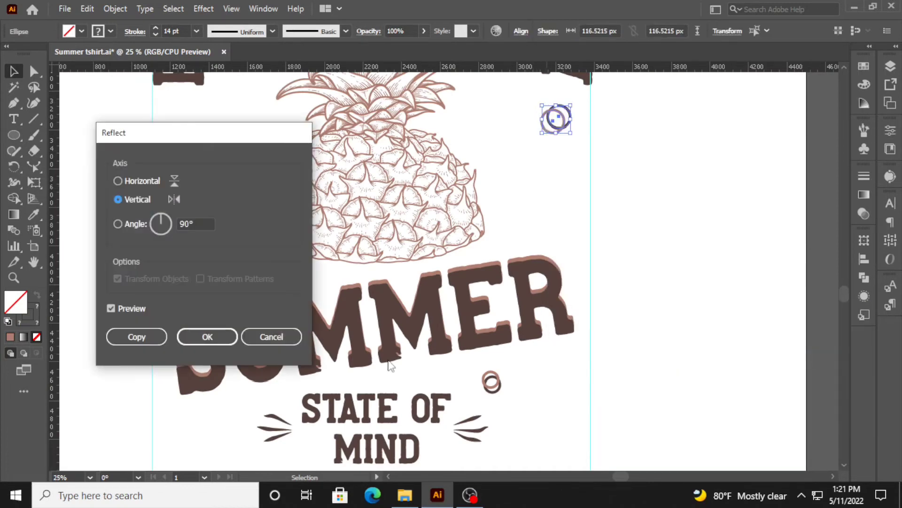
pyautogui.click(192, 342)
pyautogui.click(538, 193)
pyautogui.scroll(-3, 541, 221)
pyautogui.moveTo(544, 237); pyautogui.dragTo(498, 232)
# Delete the two vertical guides from the artboard
pyautogui.moveTo(348, 365); pyautogui.dragTo(547, 407)
pyautogui.press('Delete')
pyautogui.scroll(2, 387, 264)
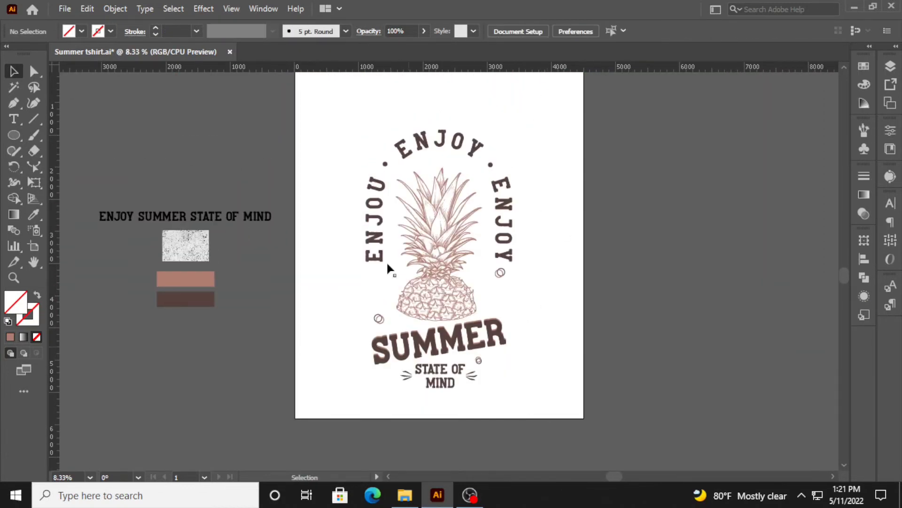
# Expand the appearance of the whole design and expand its remaining objects into plain shapes
pyautogui.moveTo(338, 101); pyautogui.dragTo(543, 394)
pyautogui.click(115, 9)
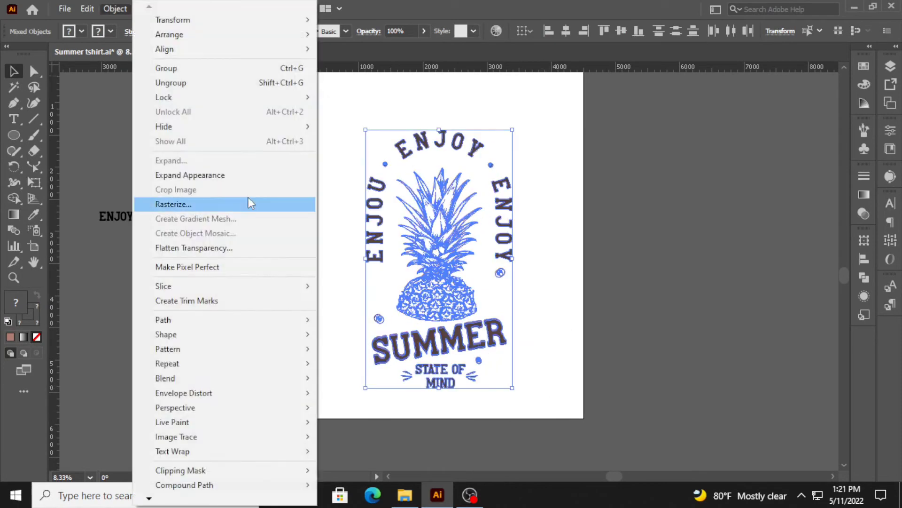
pyautogui.click(230, 175)
pyautogui.click(115, 9)
pyautogui.click(365, 283)
pyautogui.moveTo(325, 97); pyautogui.dragTo(433, 238)
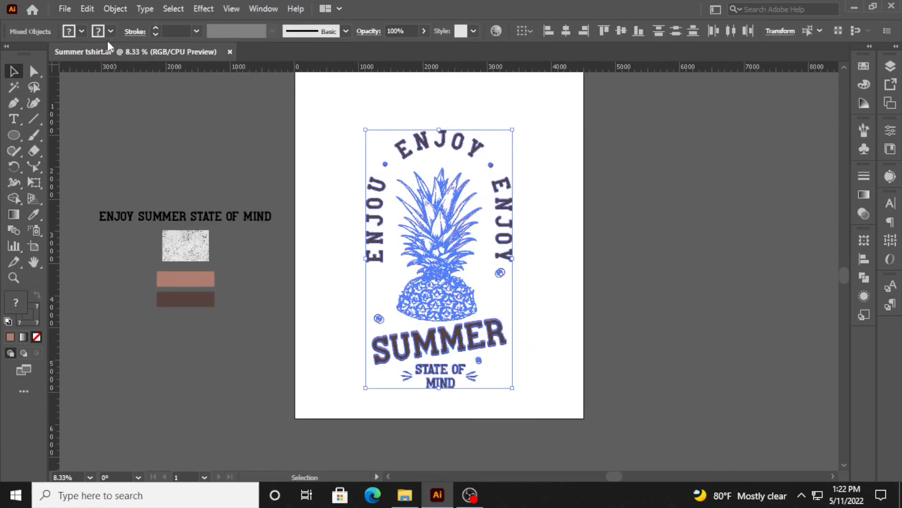
pyautogui.click(114, 8)
pyautogui.click(202, 157)
pyautogui.click(417, 322)
# Group all artwork of the design on the artboard
pyautogui.moveTo(343, 97); pyautogui.dragTo(543, 404)
pyautogui.rightClick(473, 335)
pyautogui.click(508, 234)
# Copy the worn concrete texture image beside the artboard
pyautogui.click(186, 245)
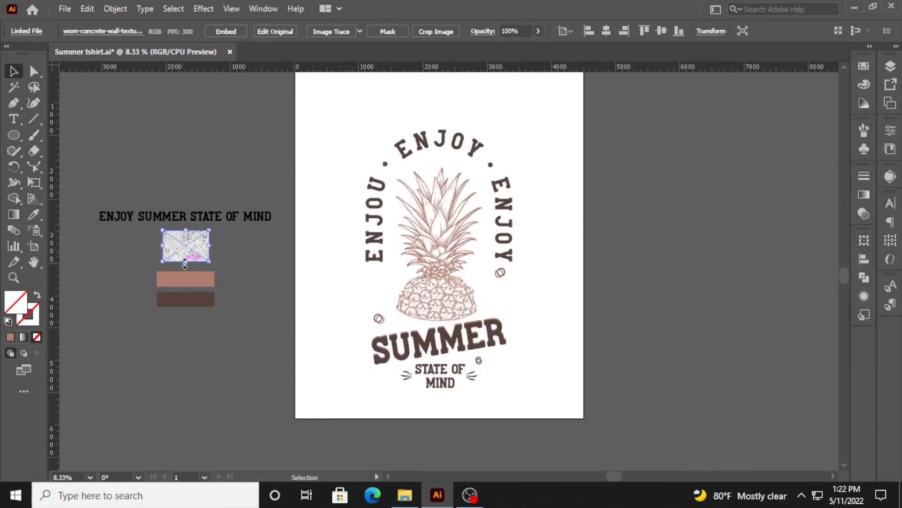
pyautogui.click(115, 8)
pyautogui.click(109, 72)
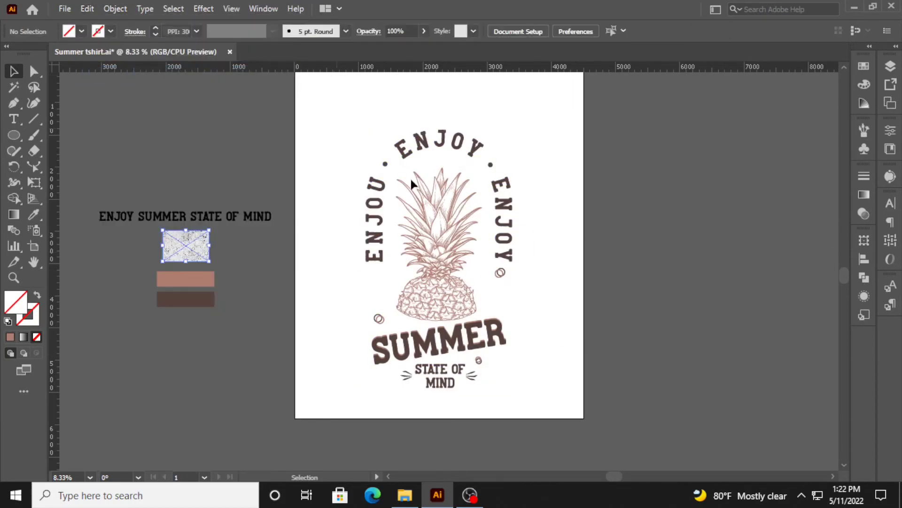
# Regroup the entire pineapple and lettering design as one single group
pyautogui.click(444, 149)
pyautogui.moveTo(549, 427); pyautogui.dragTo(549, 426)
pyautogui.rightClick(441, 343)
pyautogui.click(476, 228)
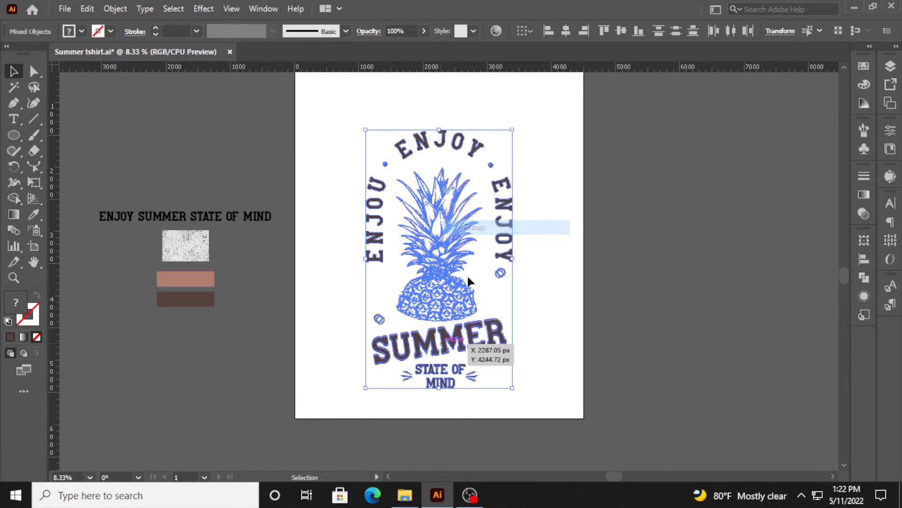
pyautogui.rightClick(453, 343)
pyautogui.click(599, 278)
pyautogui.click(464, 355)
# Make an opacity mask with Clip off for the design group and paste the copied concrete texture into the mask
pyautogui.click(864, 214)
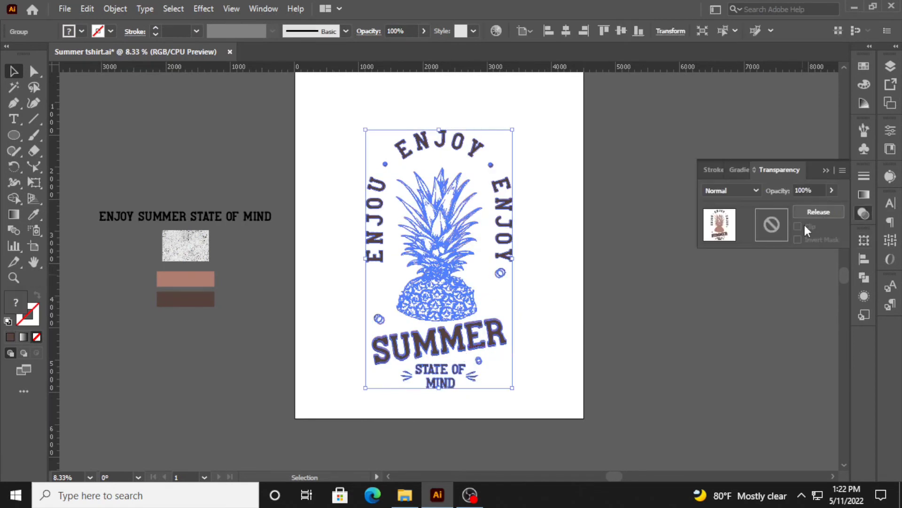
pyautogui.click(819, 212)
pyautogui.click(773, 225)
pyautogui.click(87, 8)
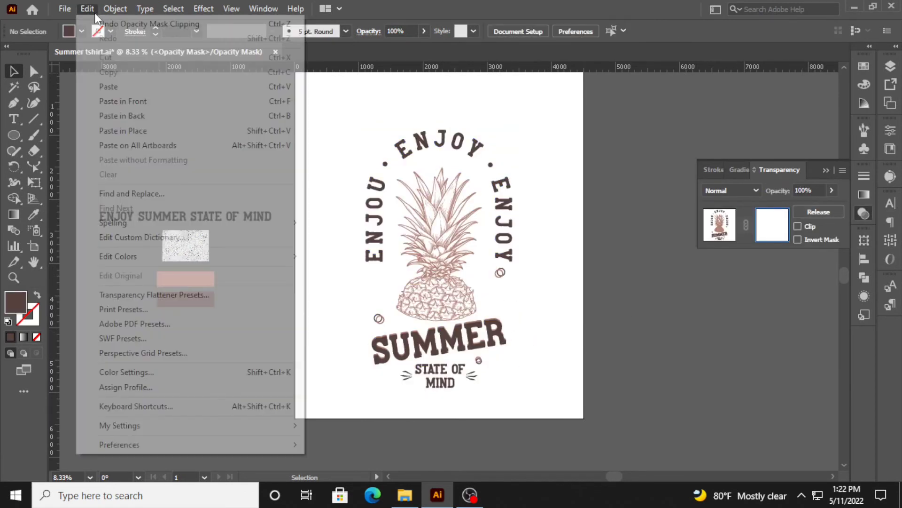
pyautogui.click(107, 84)
# Enlarge the pasted texture in the mask until it covers the whole design from the arched ENJOY to MIND
pyautogui.moveTo(472, 286); pyautogui.dragTo(617, 435)
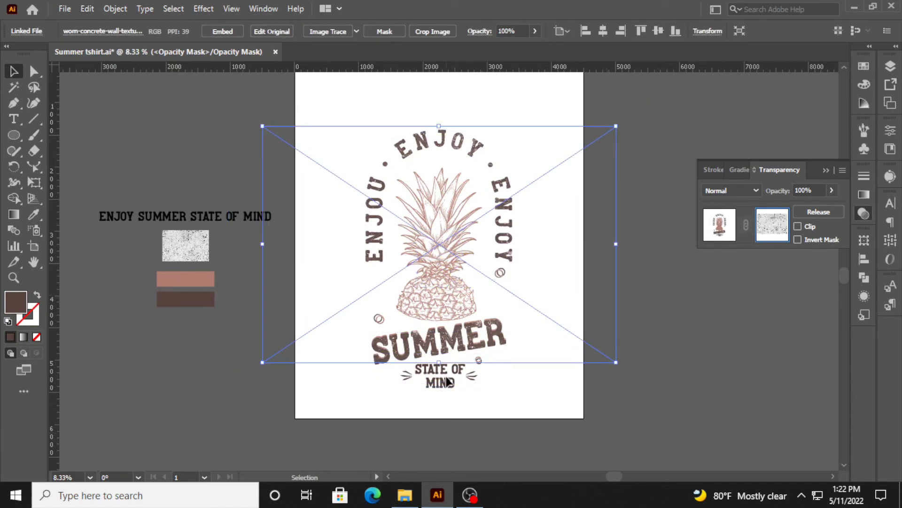
pyautogui.moveTo(437, 363); pyautogui.dragTo(439, 393)
pyautogui.scroll(5, 450, 212)
pyautogui.scroll(-3, 449, 205)
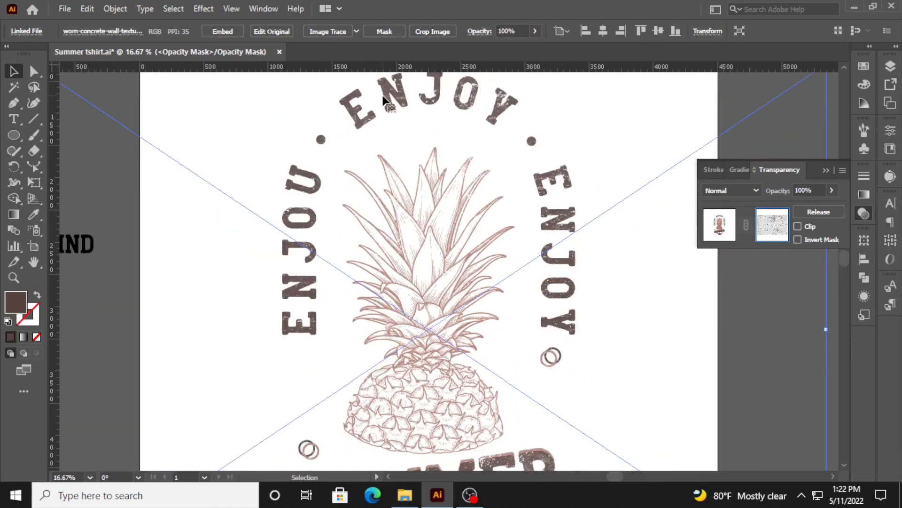
pyautogui.scroll(-3, 394, 143)
pyautogui.scroll(3, 459, 260)
# Reduce the opacity of the texture inside the mask to 34%
pyautogui.click(831, 192)
pyautogui.moveTo(832, 207); pyautogui.dragTo(798, 207)
pyautogui.scroll(-2, 433, 288)
pyautogui.scroll(3, 341, 235)
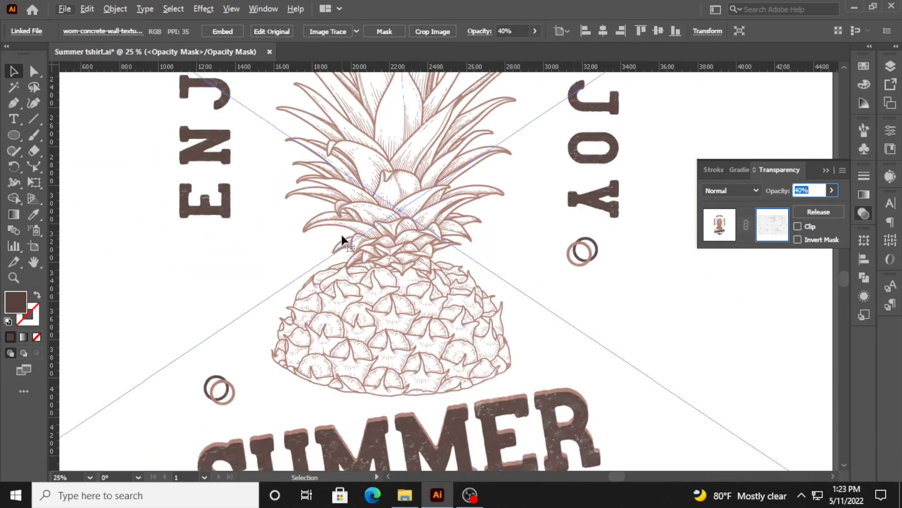
pyautogui.scroll(4, 341, 235)
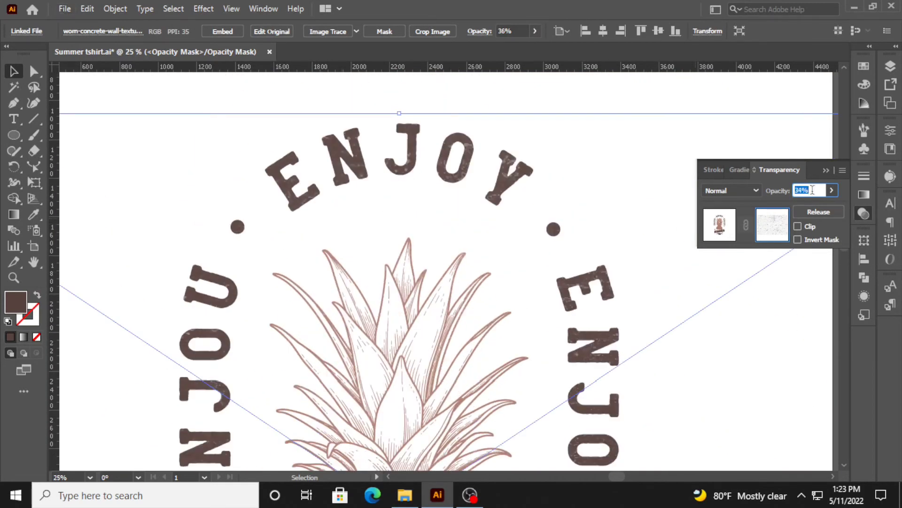
# Leave opacity mask editing by returning to the artwork, and collapse the transparency settings
pyautogui.click(720, 226)
pyautogui.scroll(-3, 356, 233)
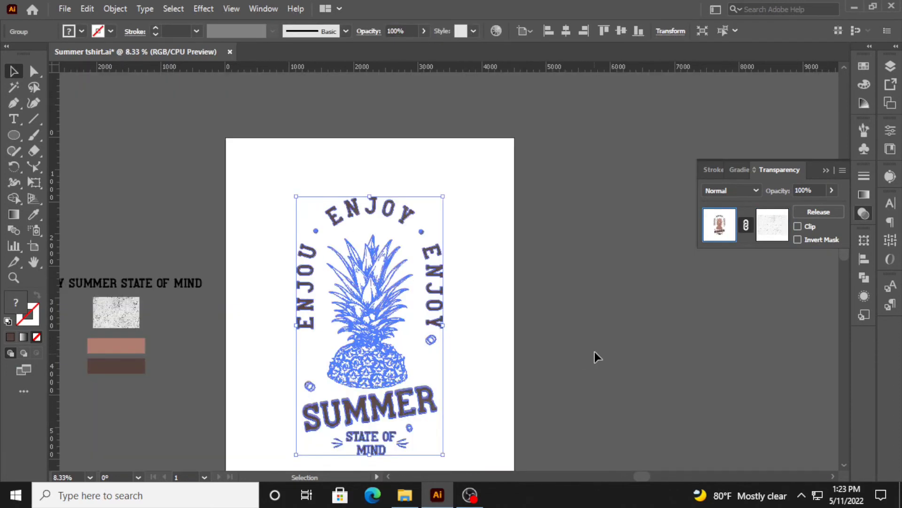
pyautogui.click(594, 352)
pyautogui.click(438, 328)
pyautogui.click(826, 170)
# Delete the leftover reference text, texture image and two color swatches beside the artboard
pyautogui.scroll(-3, 611, 250)
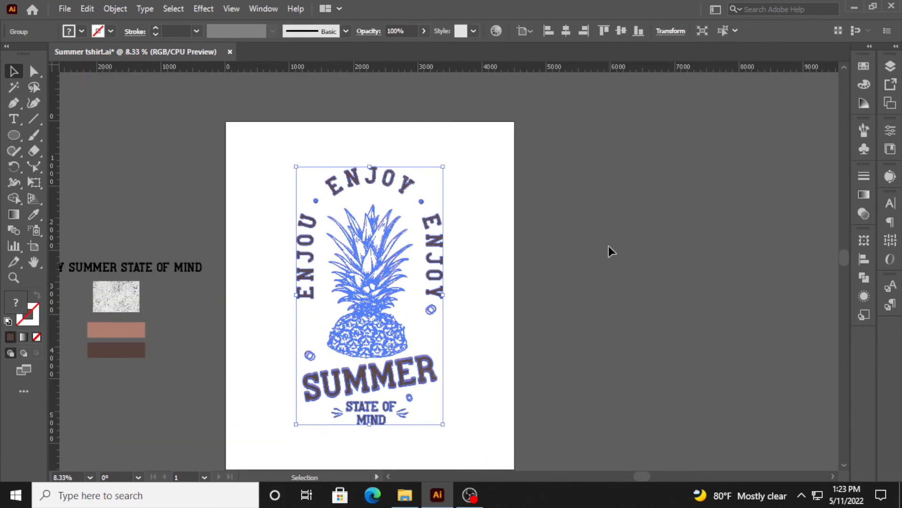
pyautogui.hscroll(-6, 530, 256)
pyautogui.click(559, 383)
pyautogui.click(214, 266)
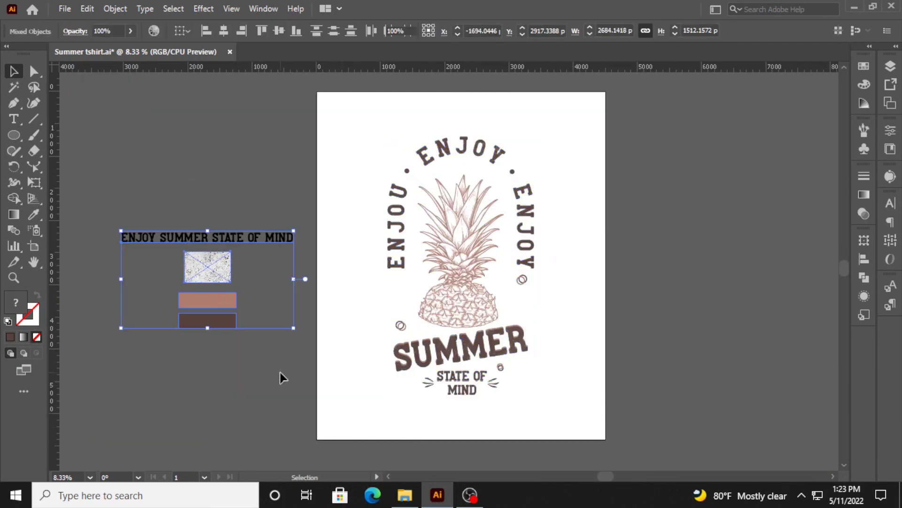
pyautogui.press('Delete')
# Examine the finished T-shirt design with its worn texture on the artboard
pyautogui.click(430, 249)
pyautogui.click(506, 427)
pyautogui.scroll(1, 505, 427)
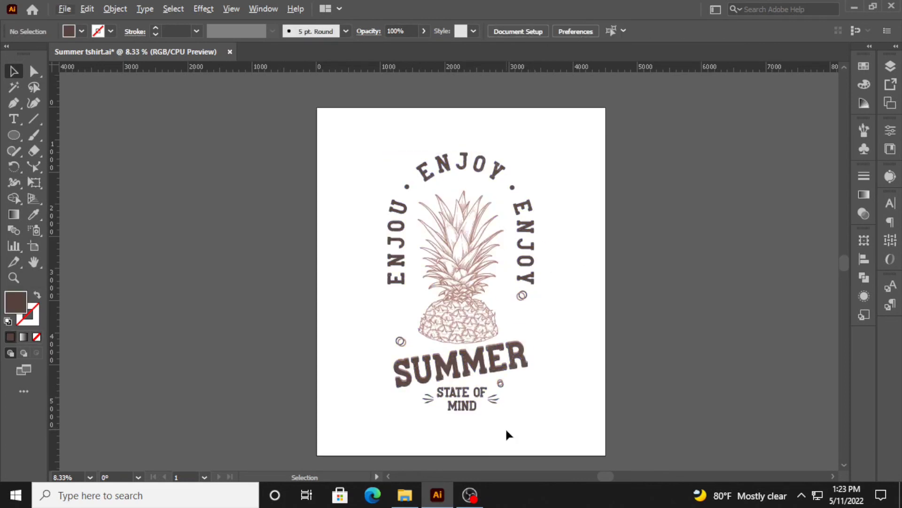
pyautogui.scroll(-1, 506, 428)
pyautogui.scroll(6, 506, 427)
pyautogui.scroll(-1, 532, 426)
pyautogui.moveTo(533, 429); pyautogui.dragTo(521, 391)
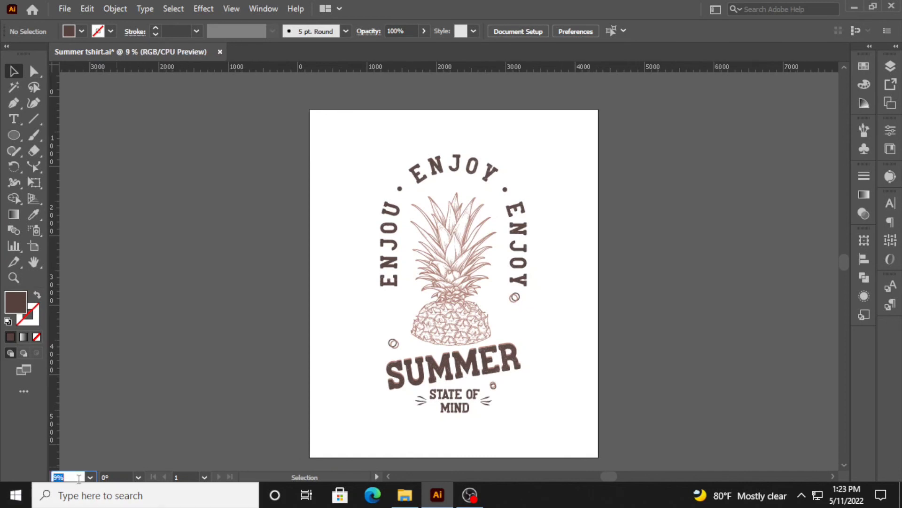